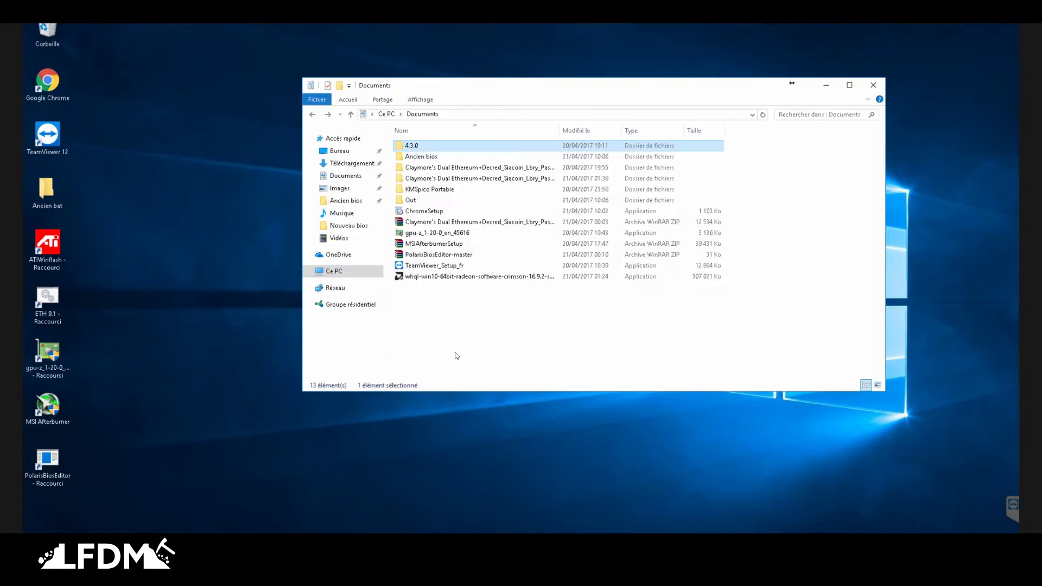
- From the CryptoYeti RX 470 BIOS mod guide, view TechPowerUp's AMD/ATI ATIFlash 2.74 download page, and minimise the browser
left_click(827, 84)
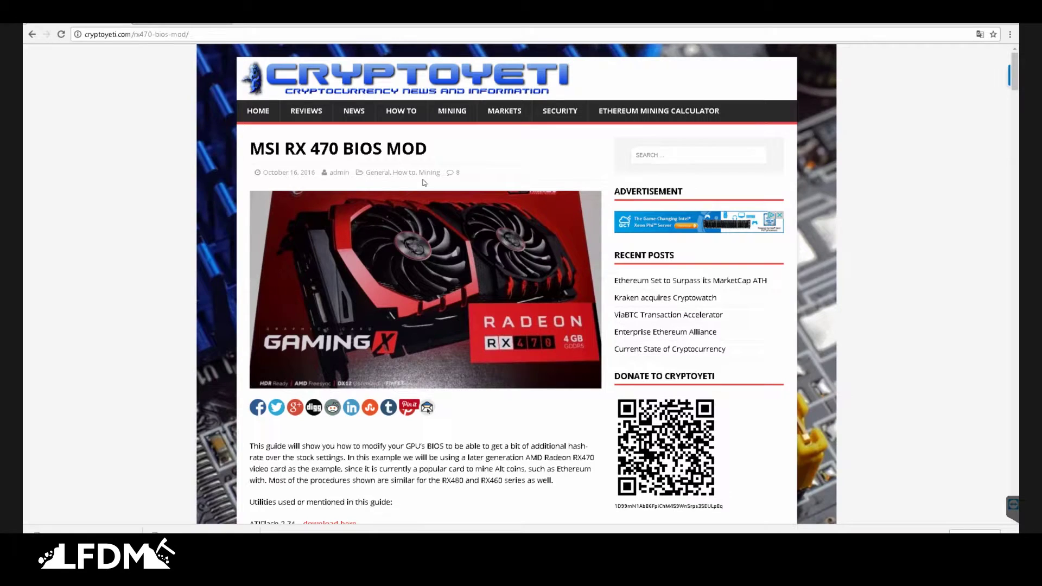
scroll(394, 345, "down", 5)
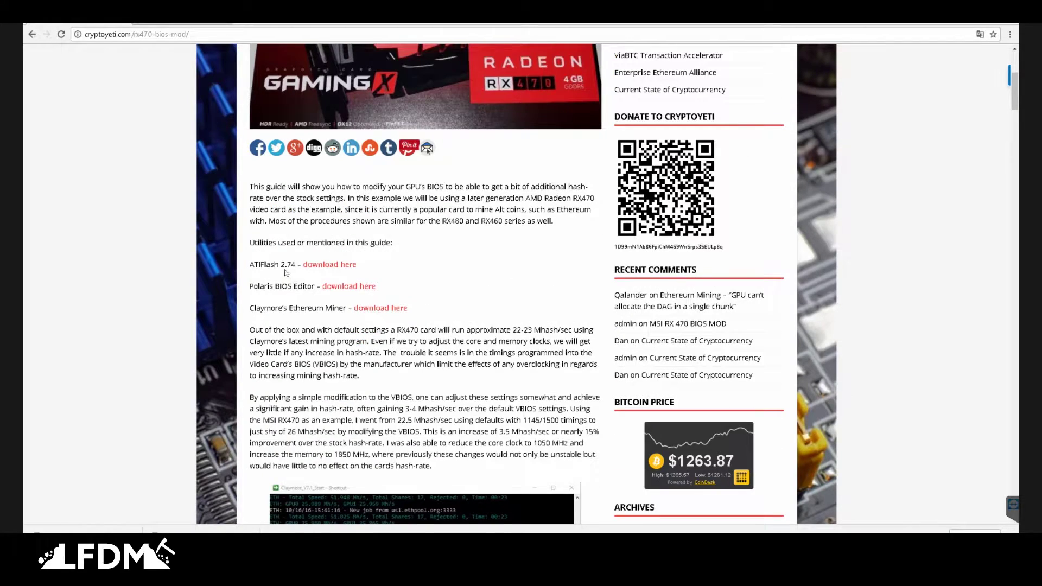
left_click(332, 266)
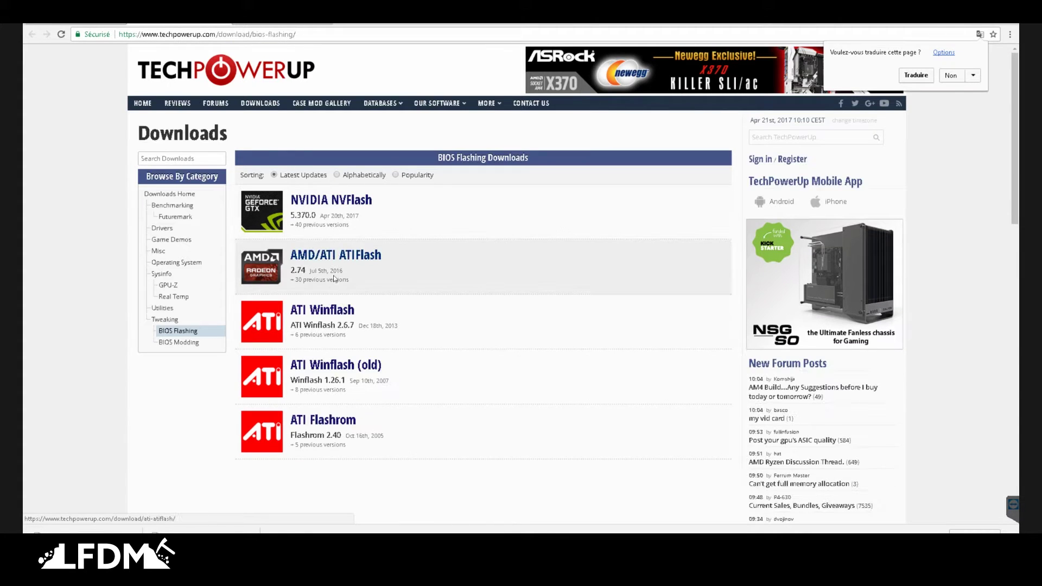
left_click(347, 258)
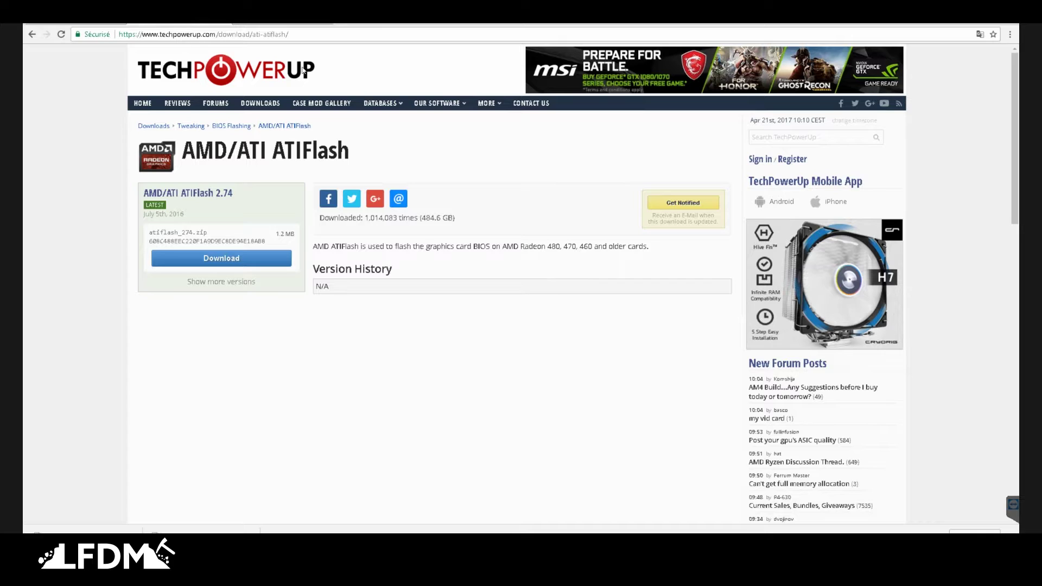
left_click(957, 24)
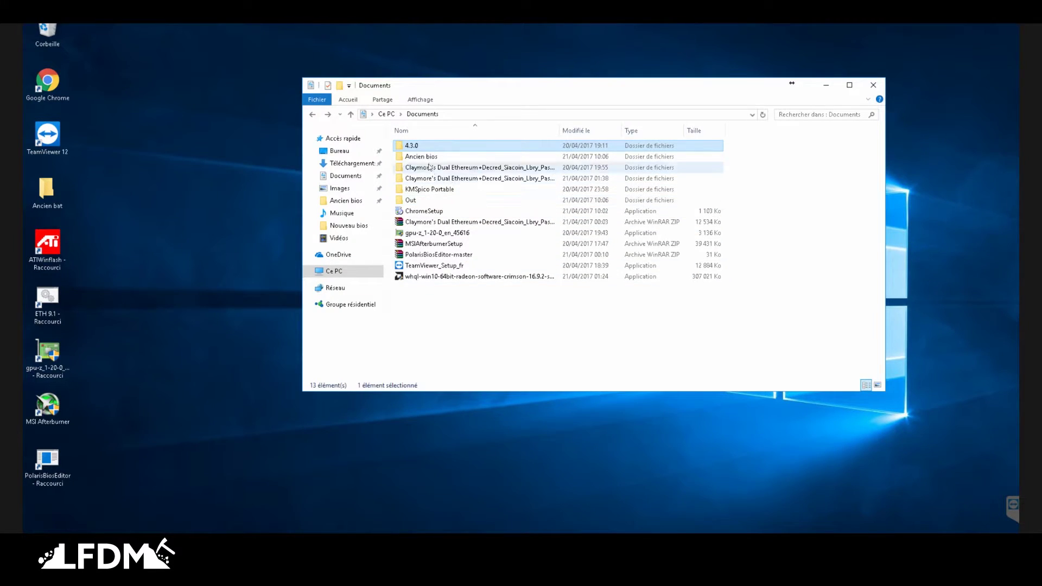
- Look for ATIWinflash in the Ancien bios > Bios folder and for its desktop shortcut, and close the folder window
left_click(429, 157)
double_click(429, 156)
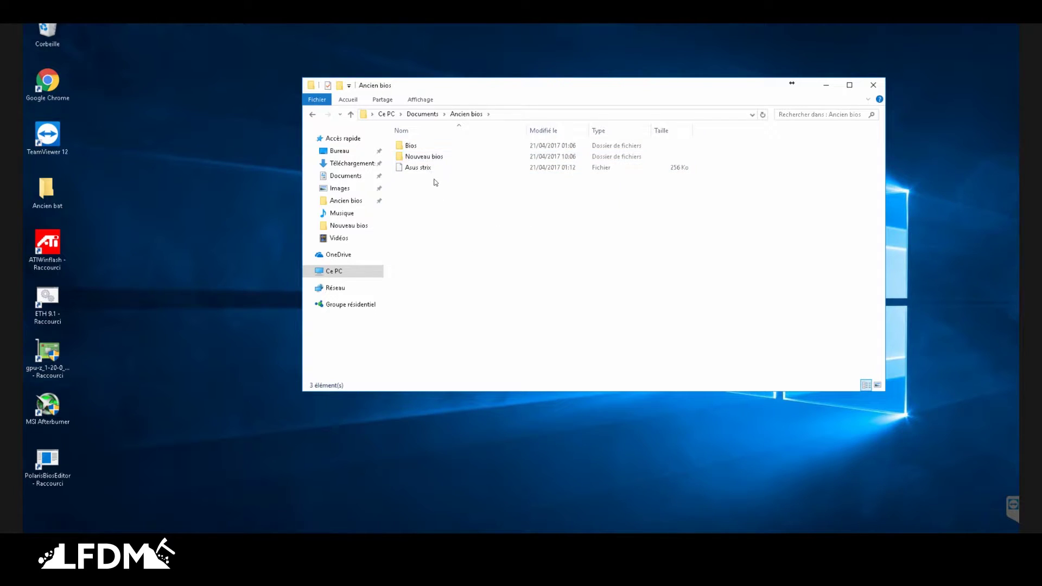
double_click(416, 146)
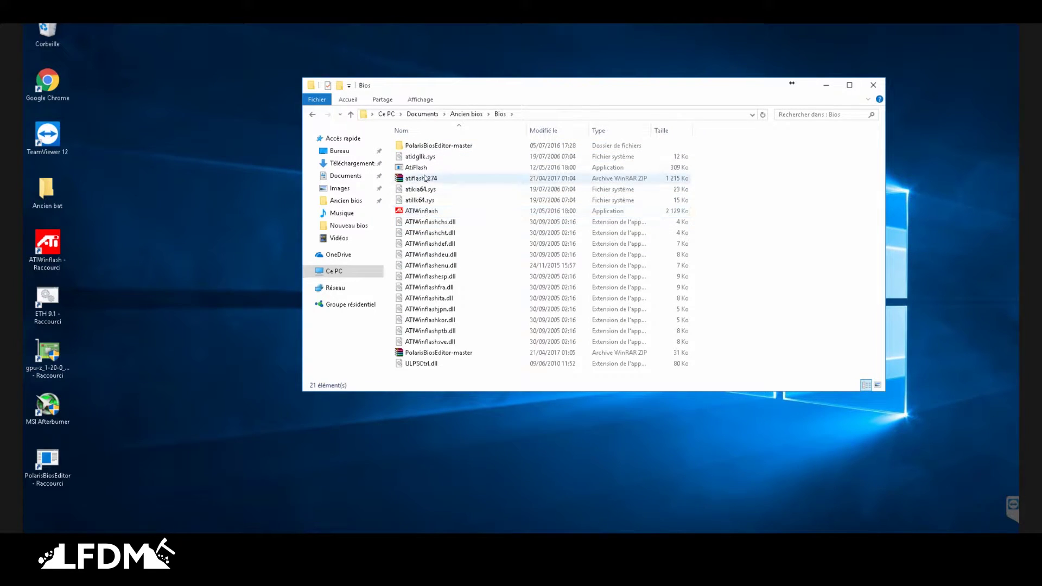
right_click(422, 213)
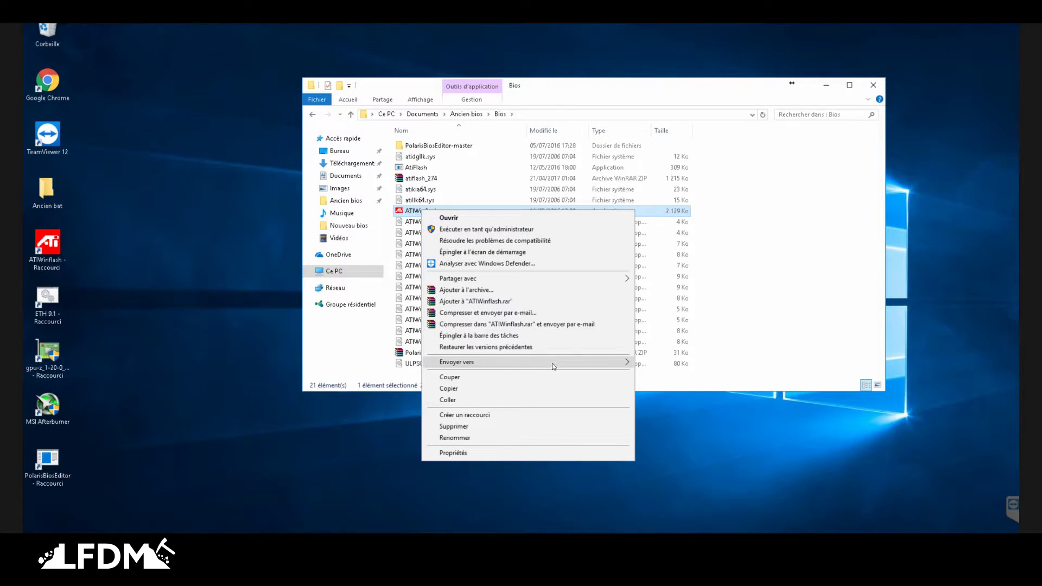
left_click(80, 280)
left_click(46, 247)
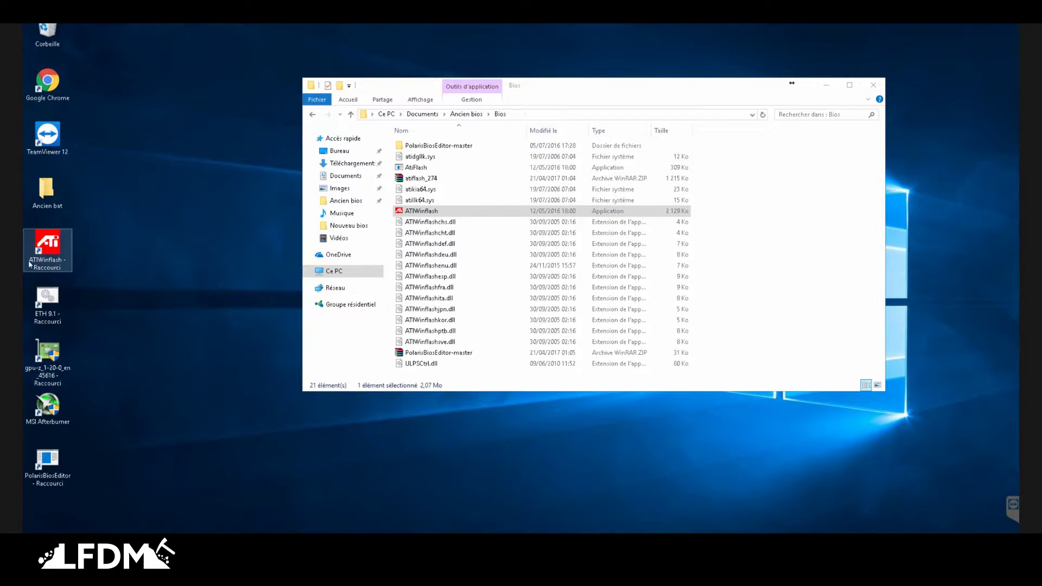
left_click(873, 85)
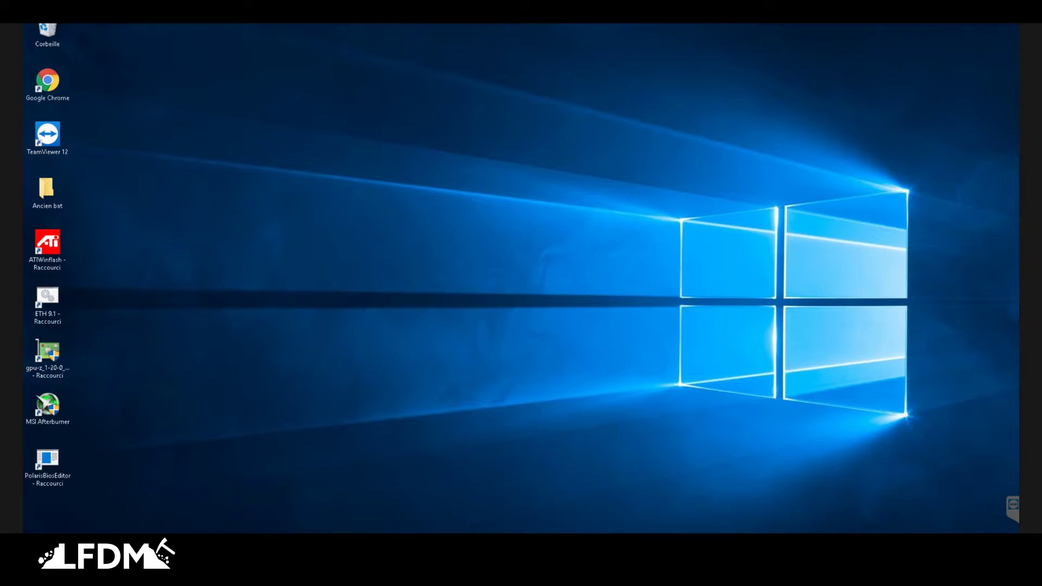
- View the Documents folder with a wider name column to read the Radeon Crimson driver installer's full name, and minimise the window
key("super+e")
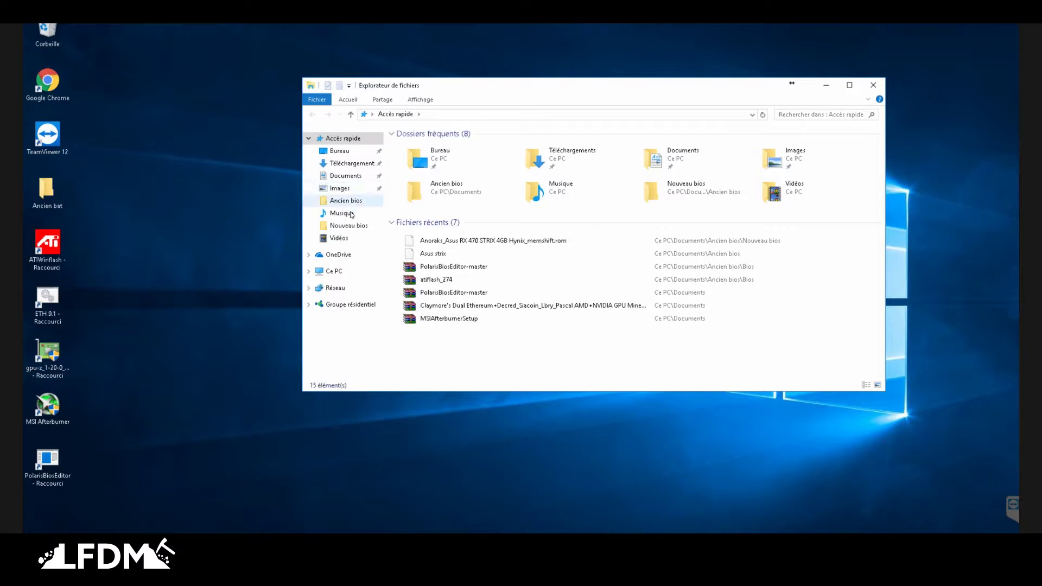
left_click(358, 181)
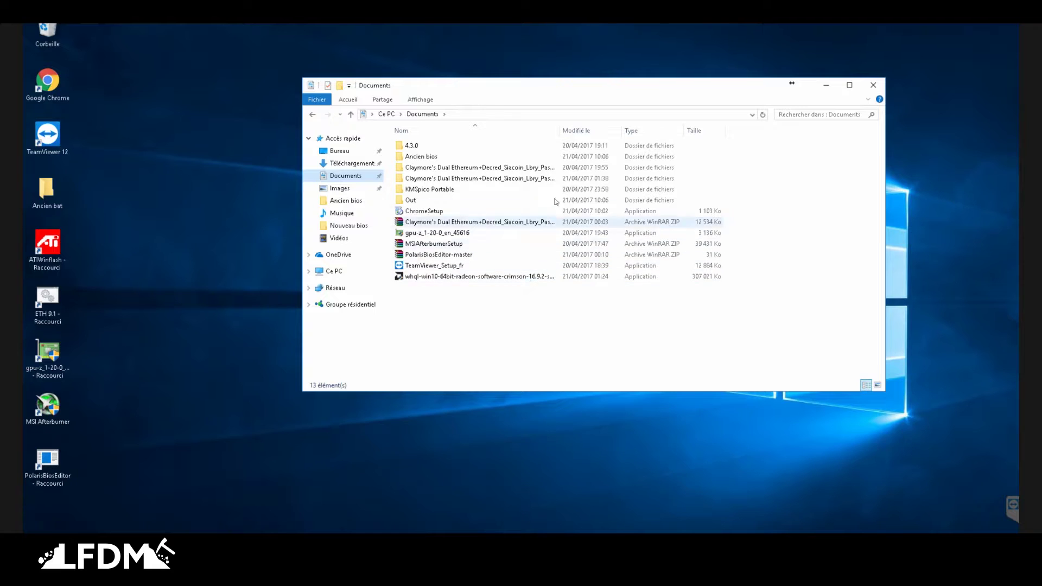
left_click_drag(559, 131, 608, 131)
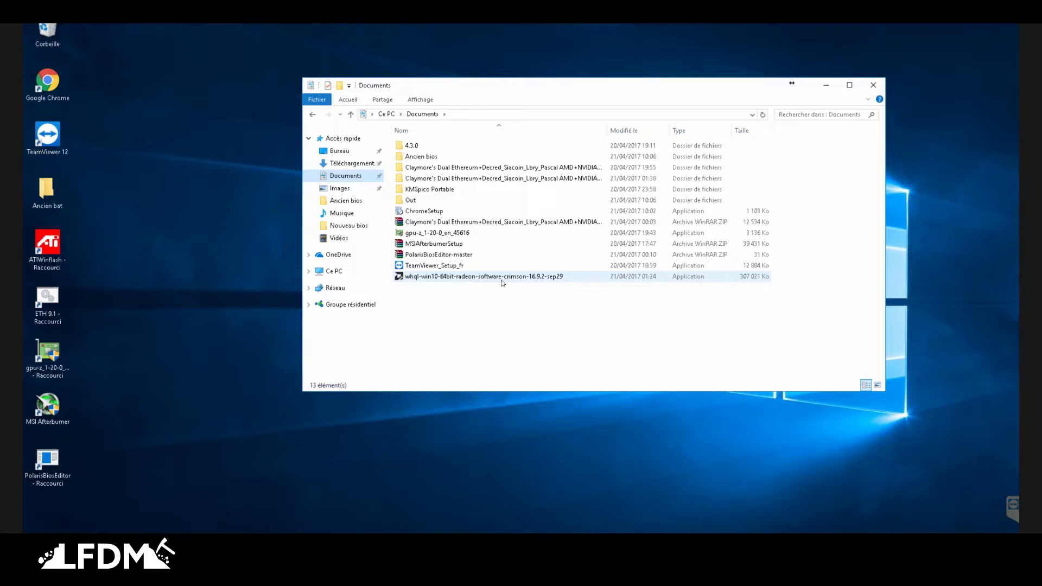
mouse_move(498, 283)
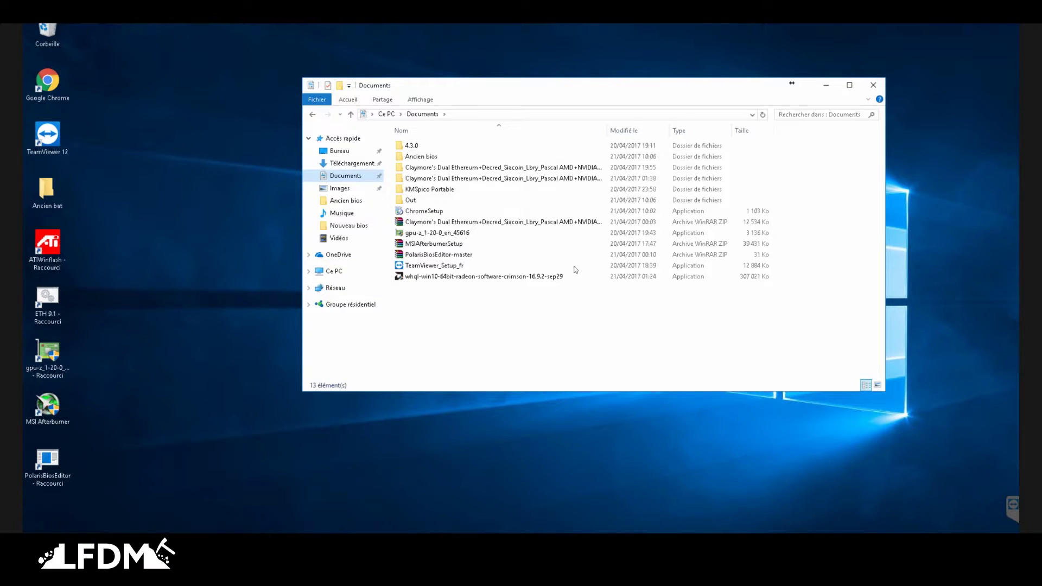
left_click(826, 87)
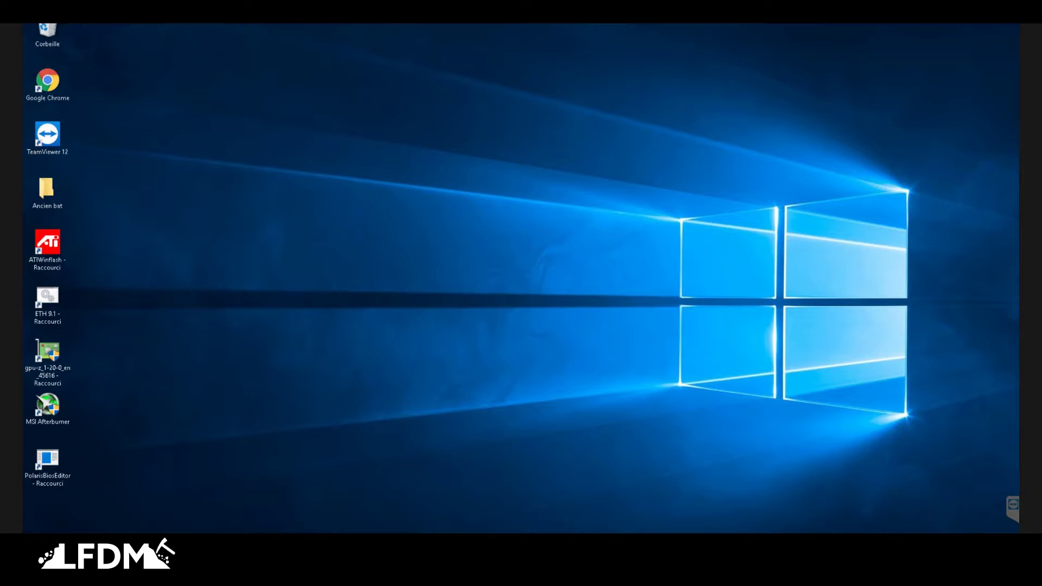
- Try to launch ATIWinflash from its desktop shortcut without administrator rights, and dismiss the dialogs
key("super+b")
key("Return")
left_click(359, 388)
double_click(40, 253)
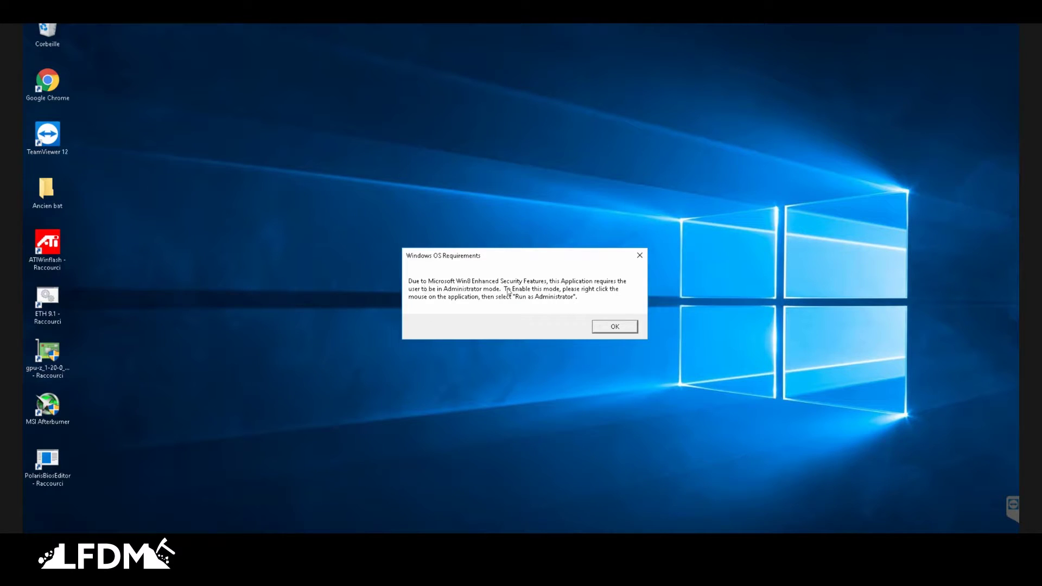
left_click(597, 327)
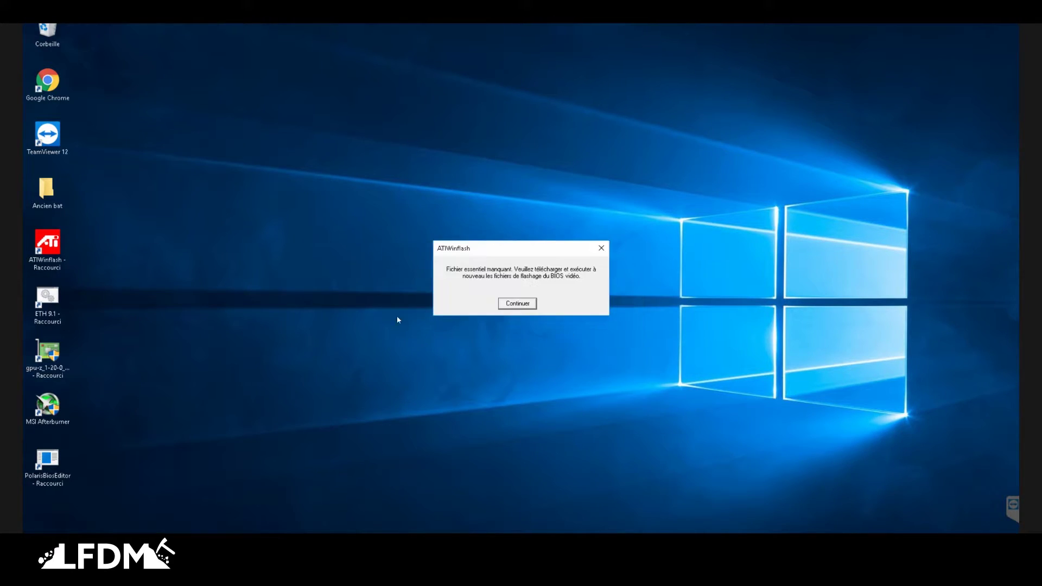
left_click(519, 305)
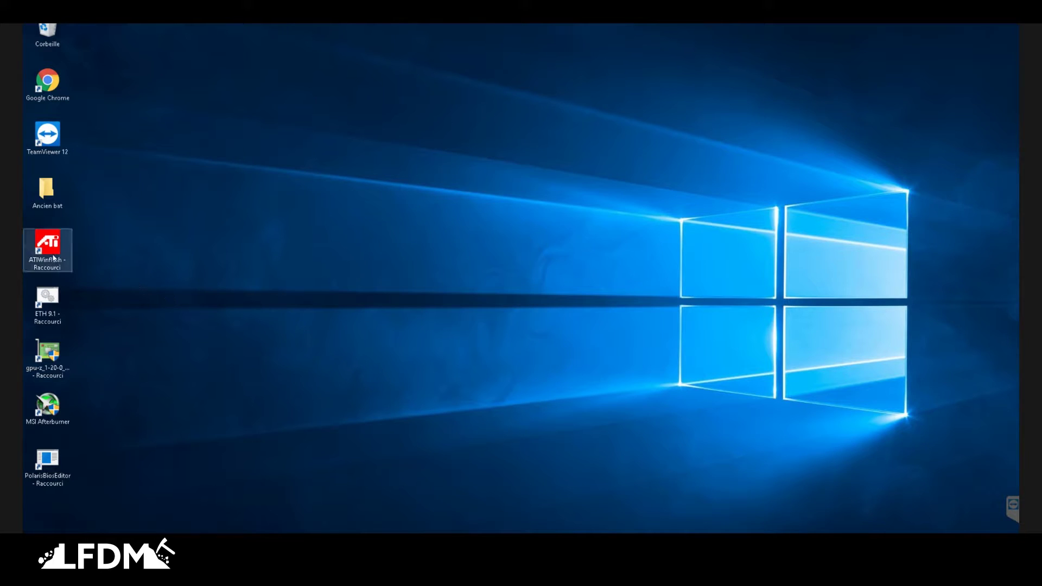
- Run ATIWinflash as administrator from its desktop shortcut, allowing it to make changes to the computer
right_click(53, 257)
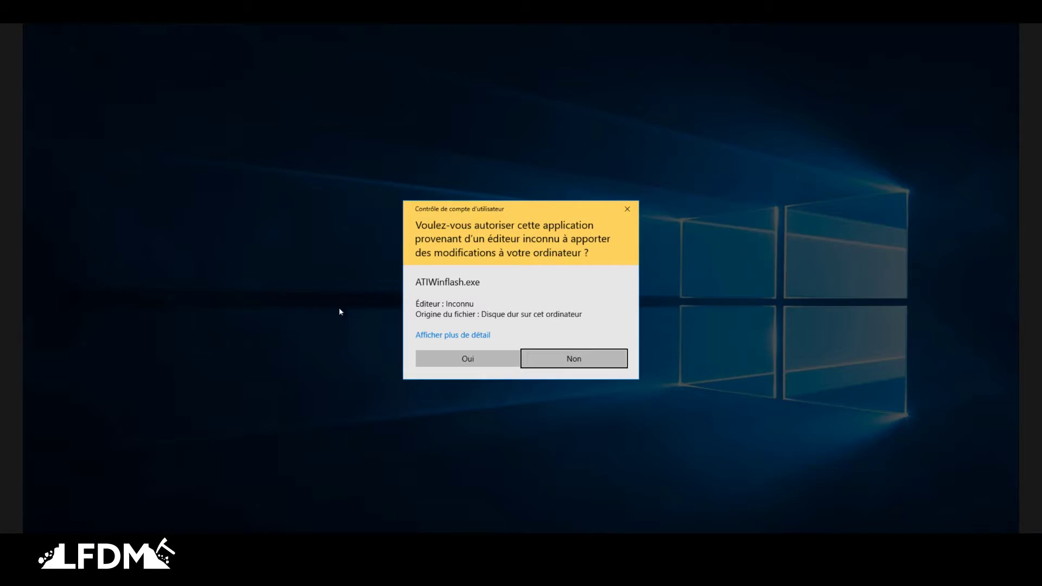
left_click(620, 361)
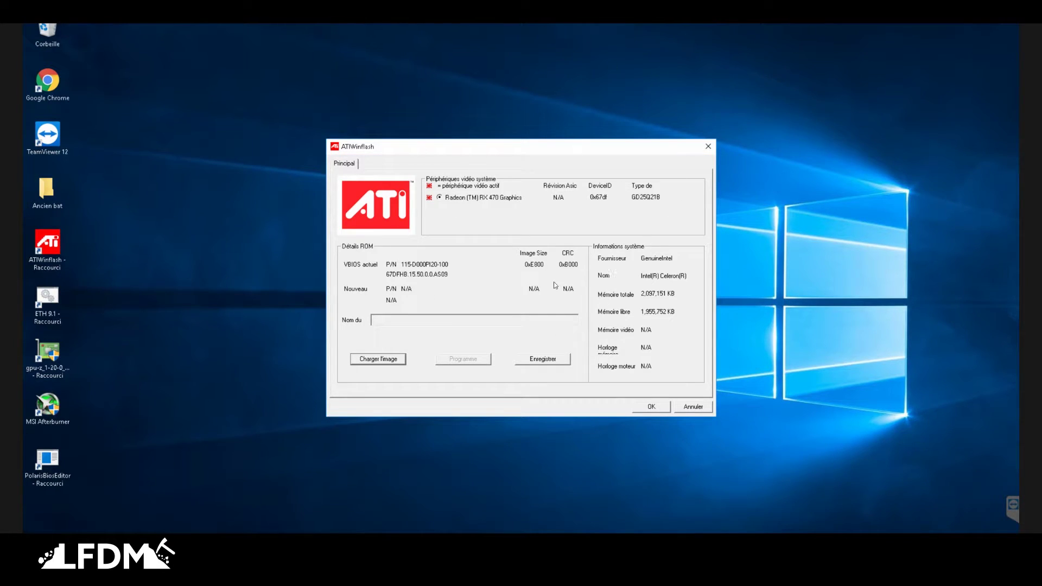
left_click_drag(542, 148, 527, 128)
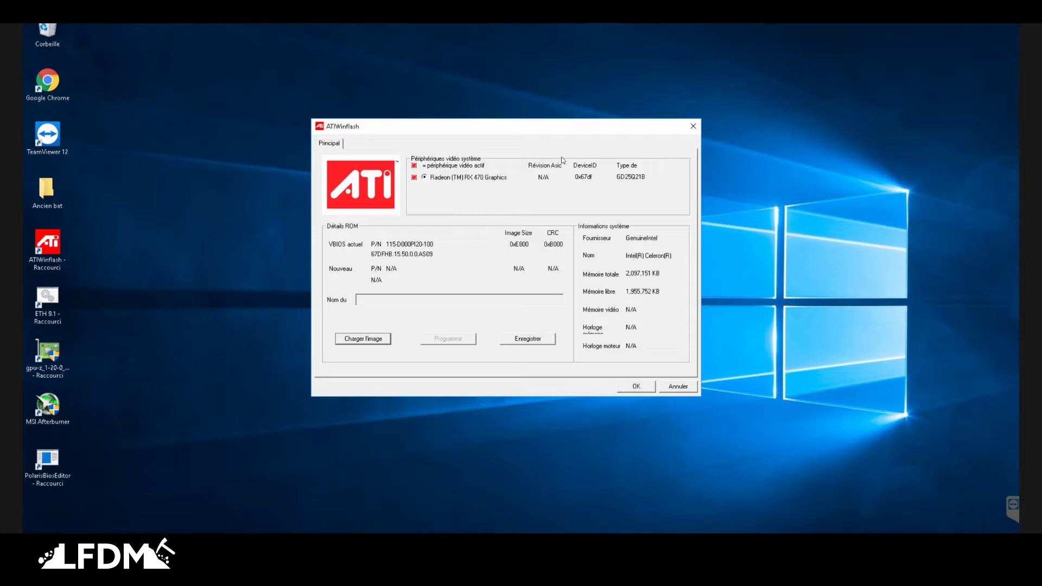
mouse_move(565, 132)
left_mouse_down()
mouse_move(588, 162)
mouse_move(555, 152)
mouse_move(571, 144)
left_mouse_up()
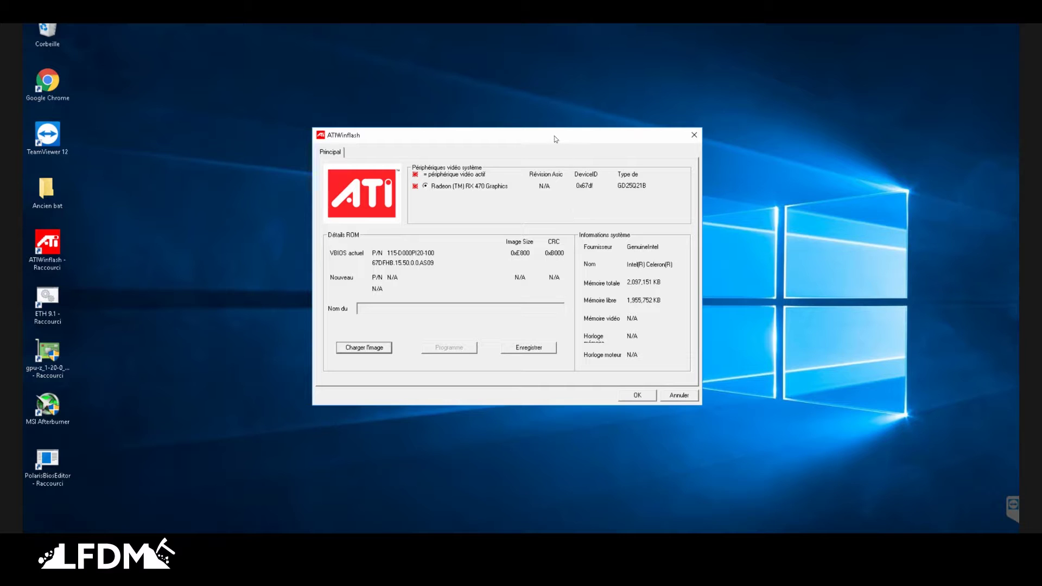
left_click_drag(556, 137, 566, 166)
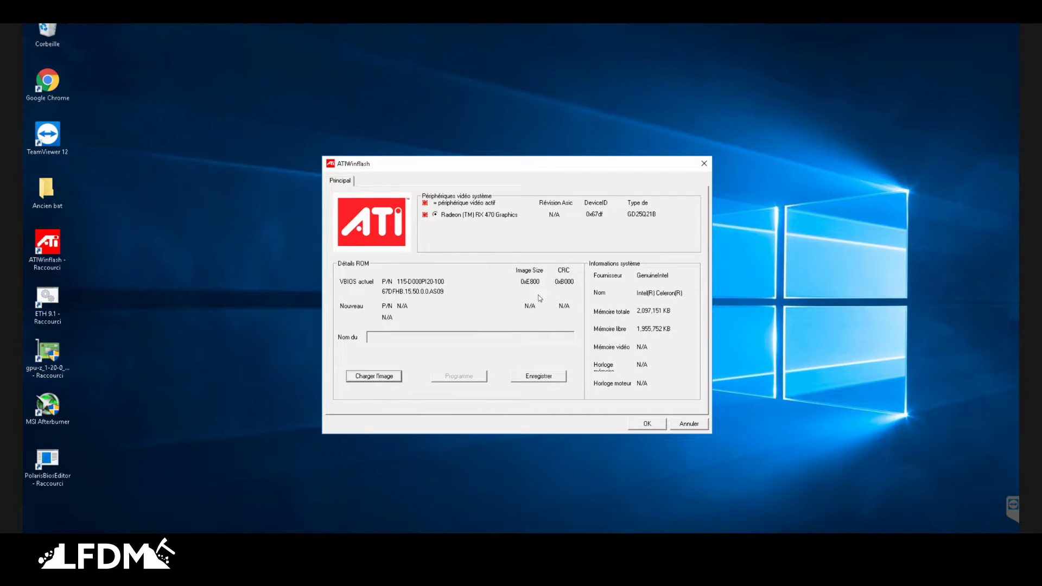
- View the save dialog for backing up the RX 470's current VBIOS, cancel it and close ATIWinflash
left_click(528, 377)
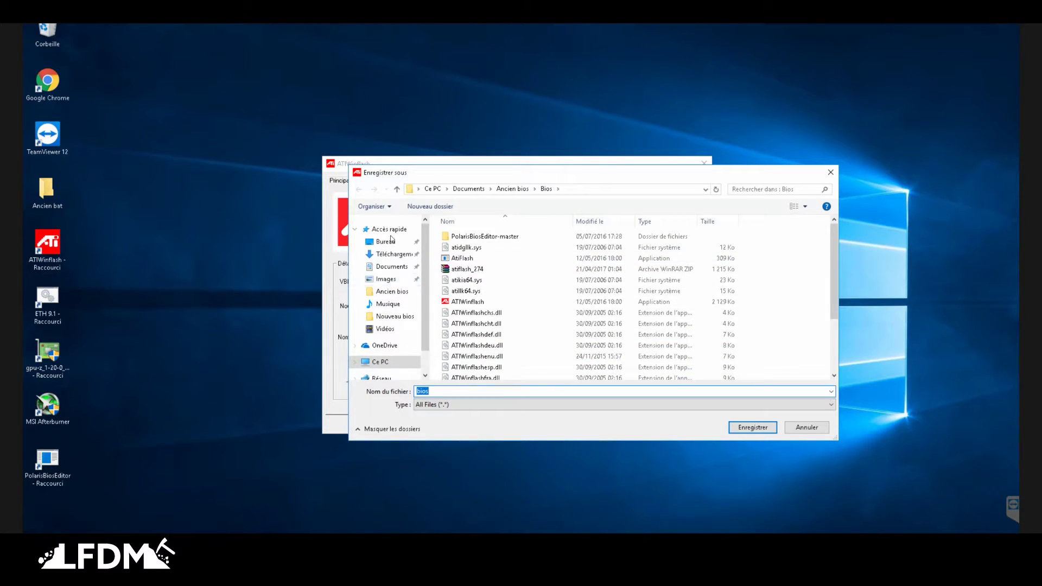
left_click(832, 172)
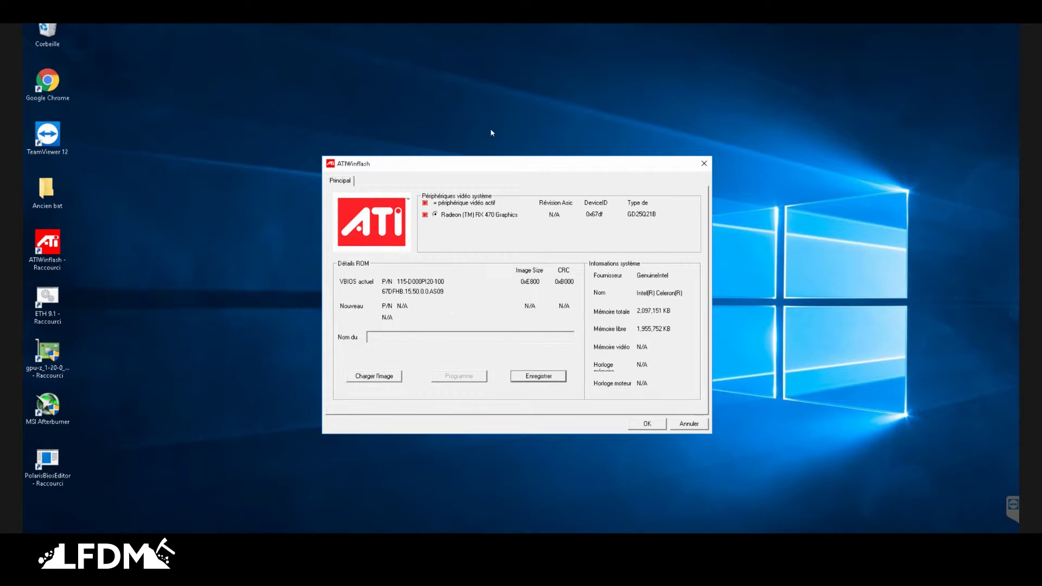
left_click_drag(492, 166, 477, 111)
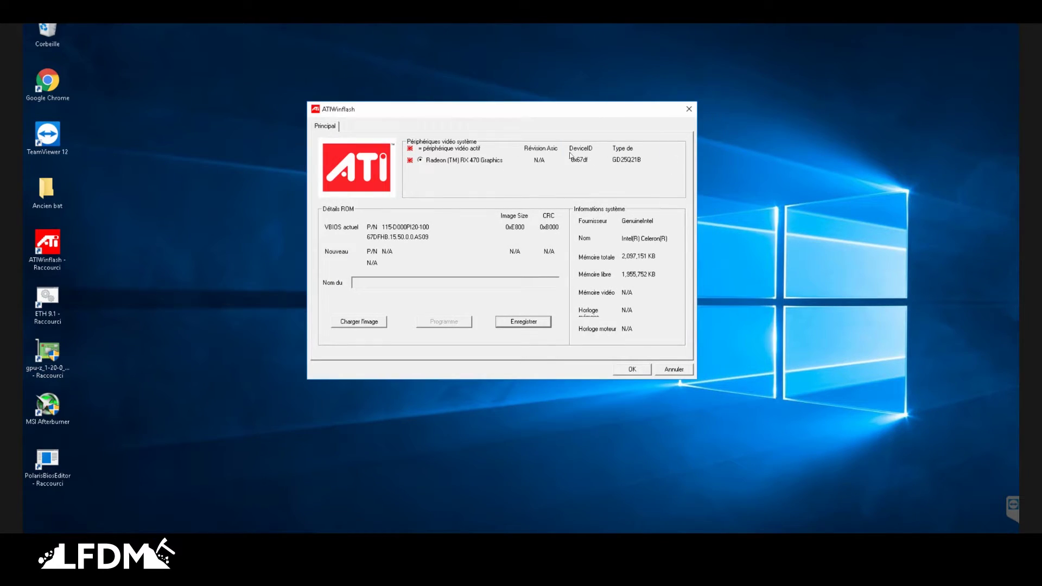
left_click_drag(598, 112, 598, 136)
left_click(689, 133)
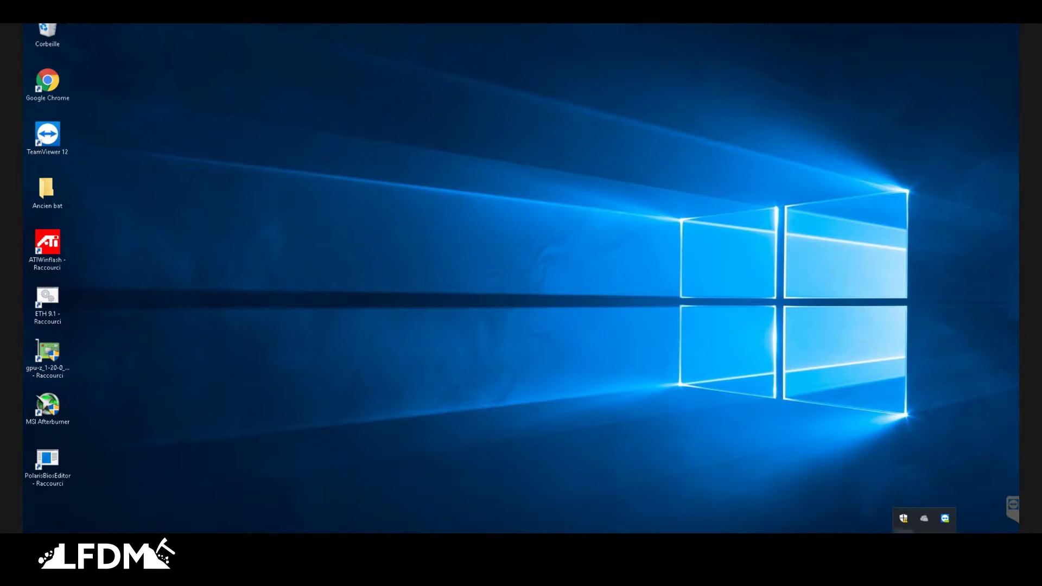
- Bring up MSI Afterburner, set the memory clock slider to 1650 MHz and minimise the window
left_click(914, 518)
left_click_drag(791, 120, 603, 146)
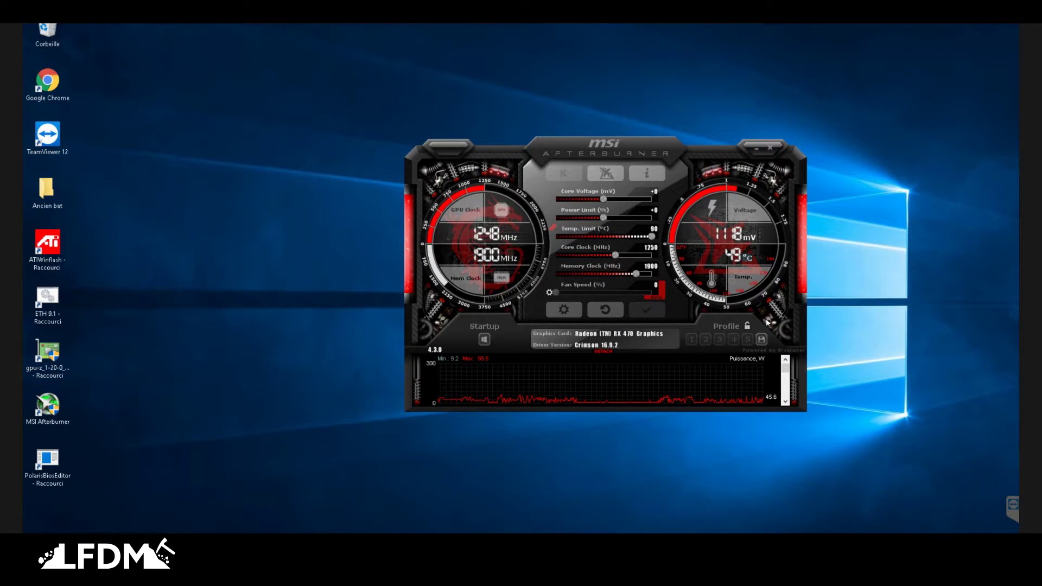
left_click_drag(637, 274, 618, 273)
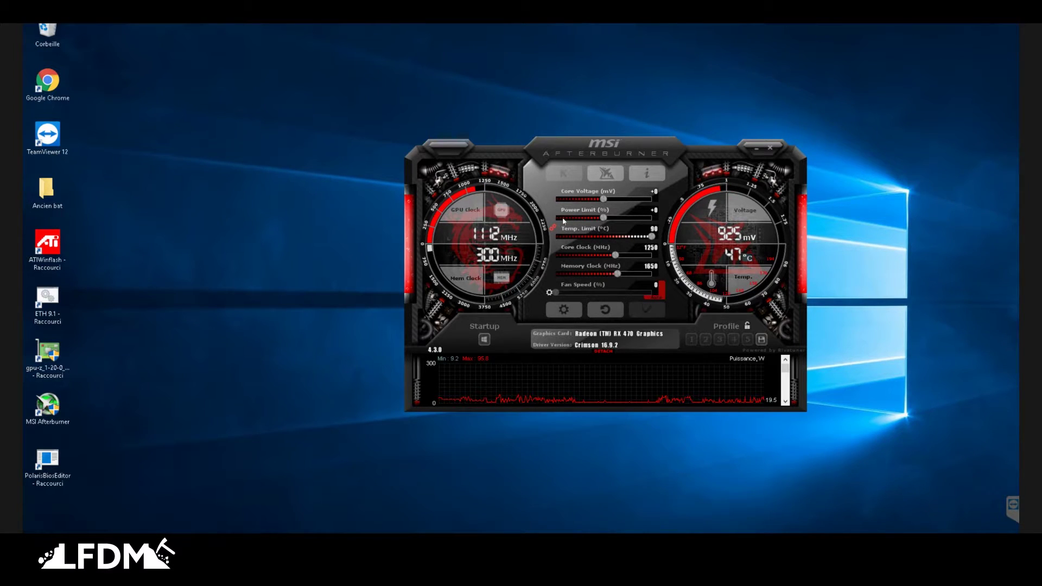
left_click(758, 150)
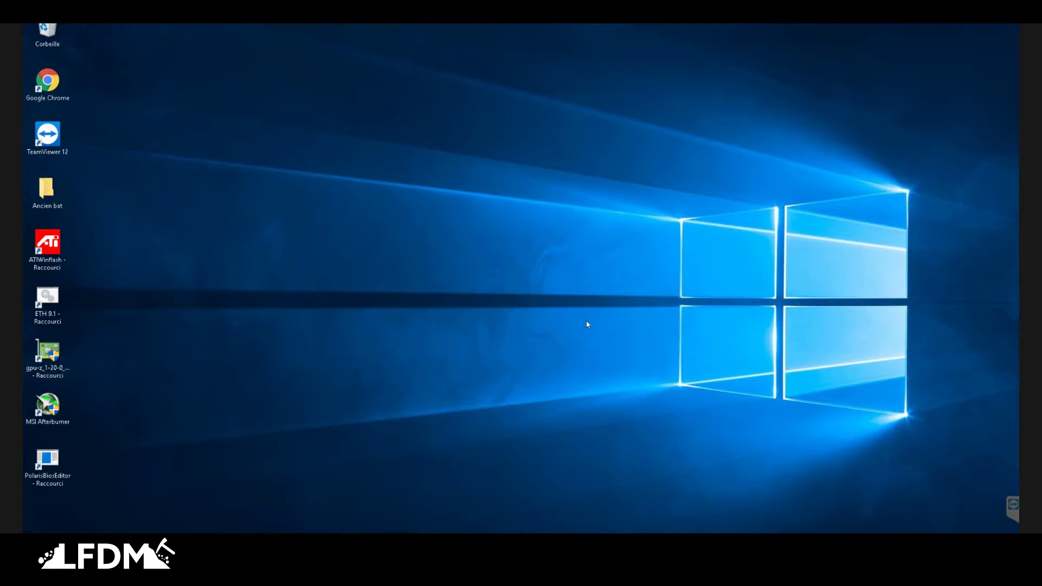
left_click(58, 411)
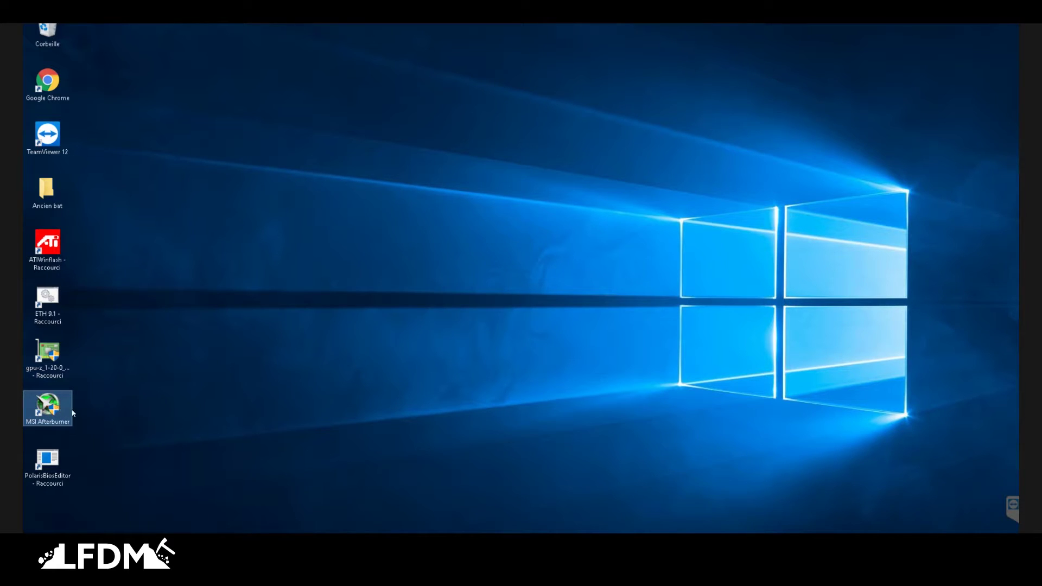
left_click(52, 356)
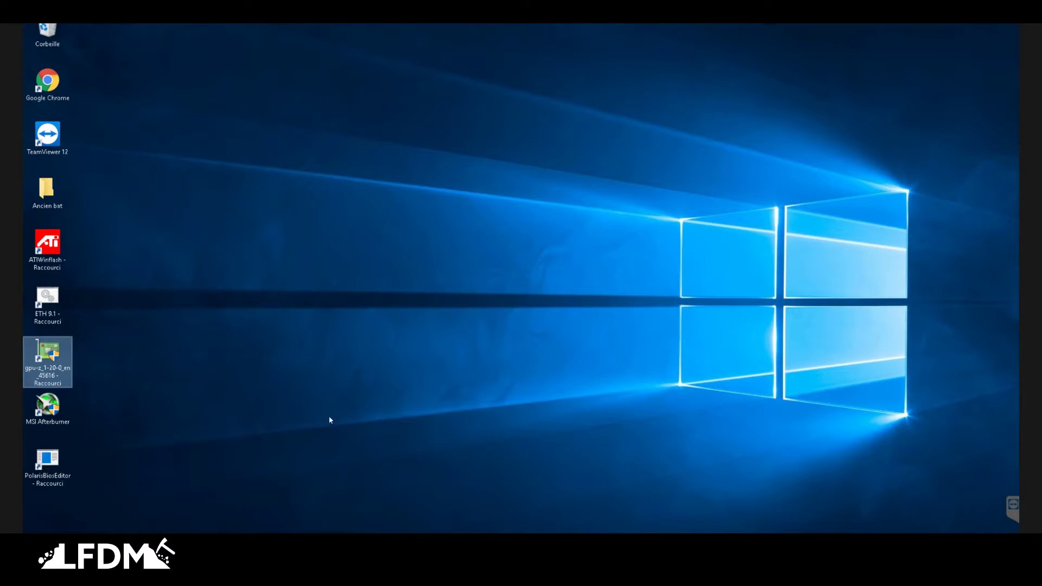
left_click(172, 361)
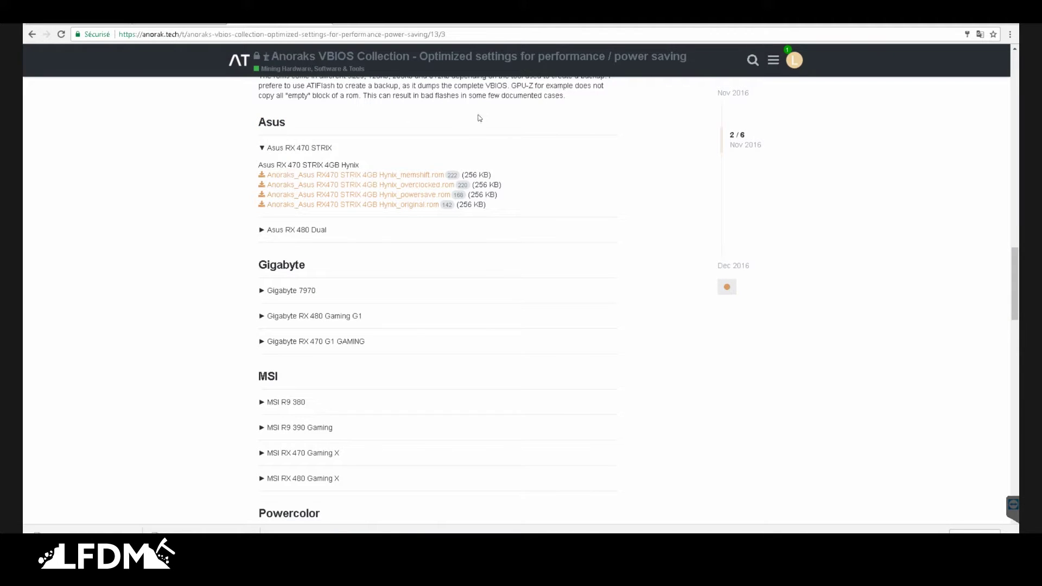
- Examine Anorak's VBIOS collection page, from the flashing guide and ROM type explanations through the download lists for each card brand
scroll(576, 294, "up", 8)
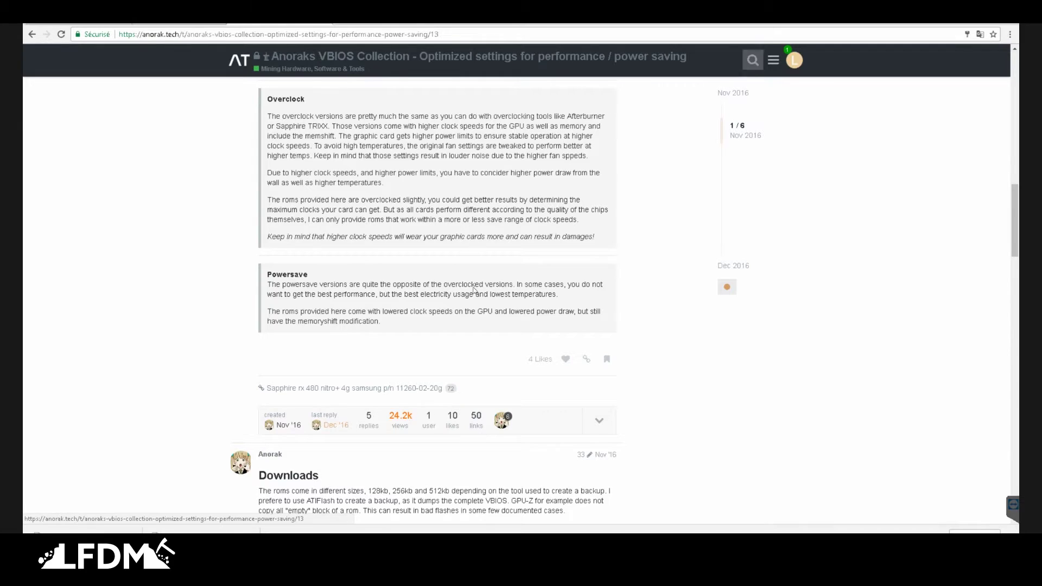
scroll(510, 226, "up", 12)
scroll(477, 244, "down", 12)
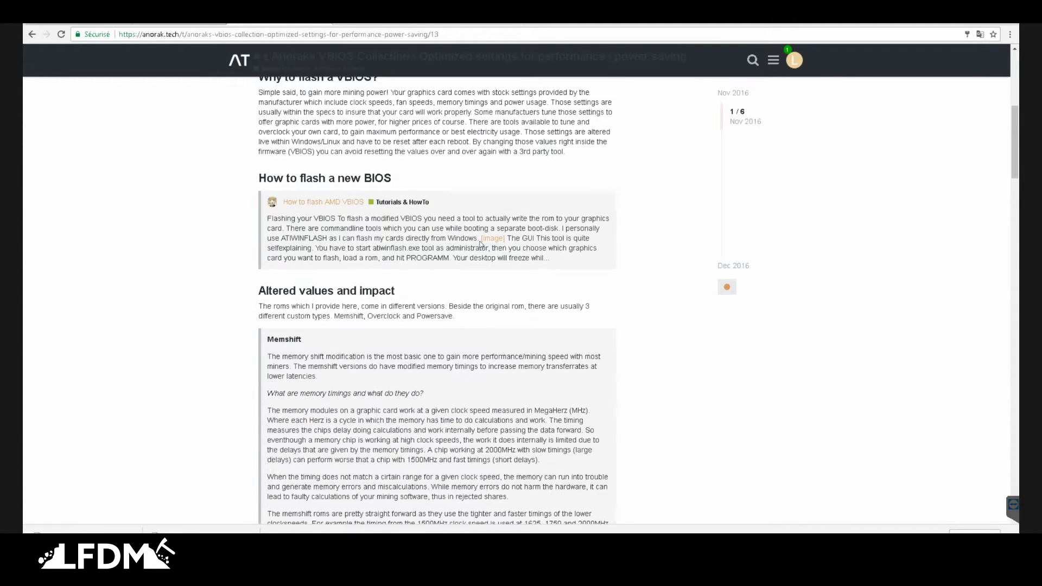
scroll(477, 248, "down", 5)
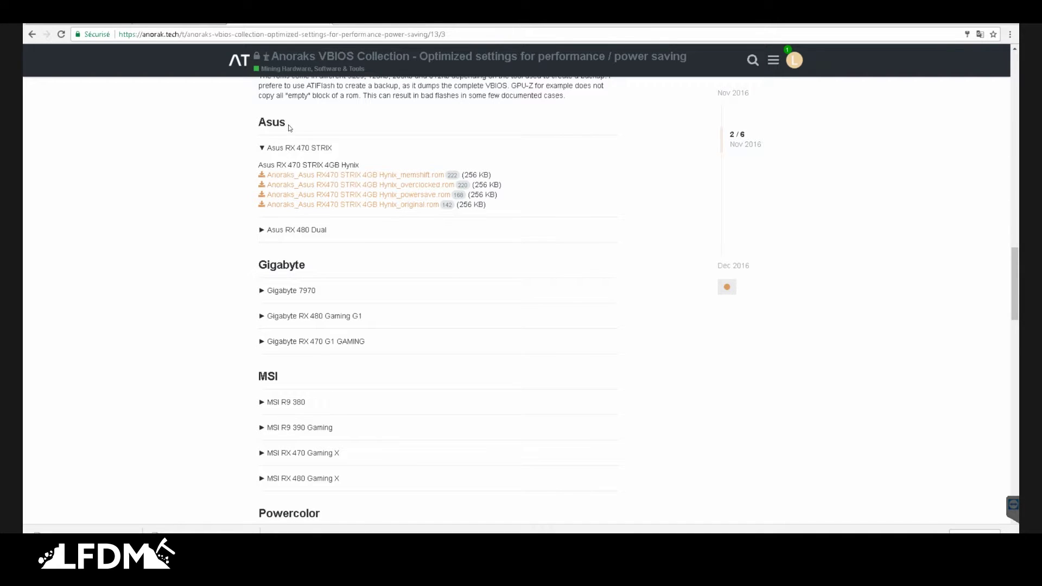
scroll(357, 323, "down", 5)
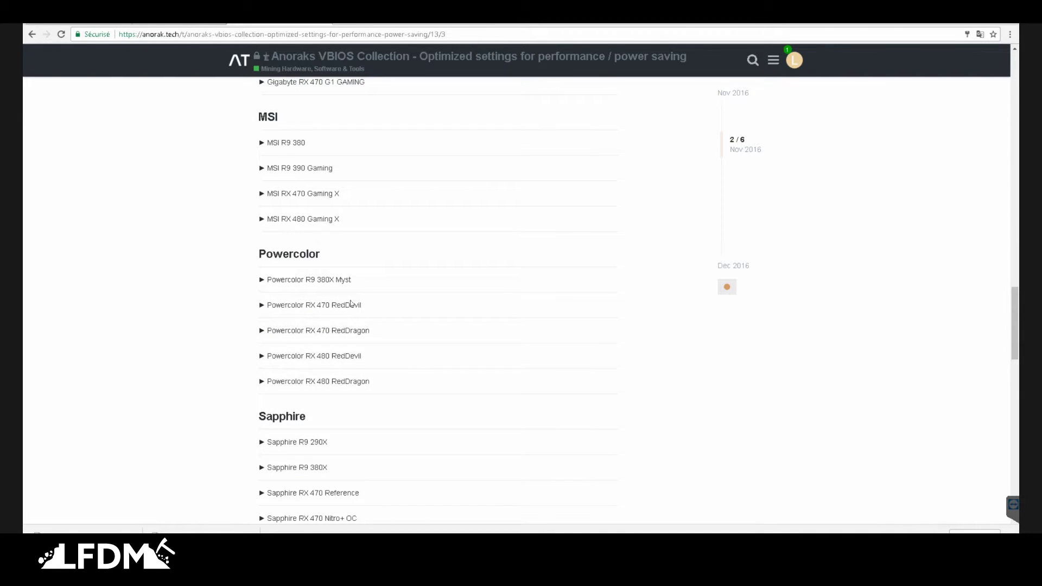
scroll(351, 304, "down", 13)
scroll(314, 396, "up", 5)
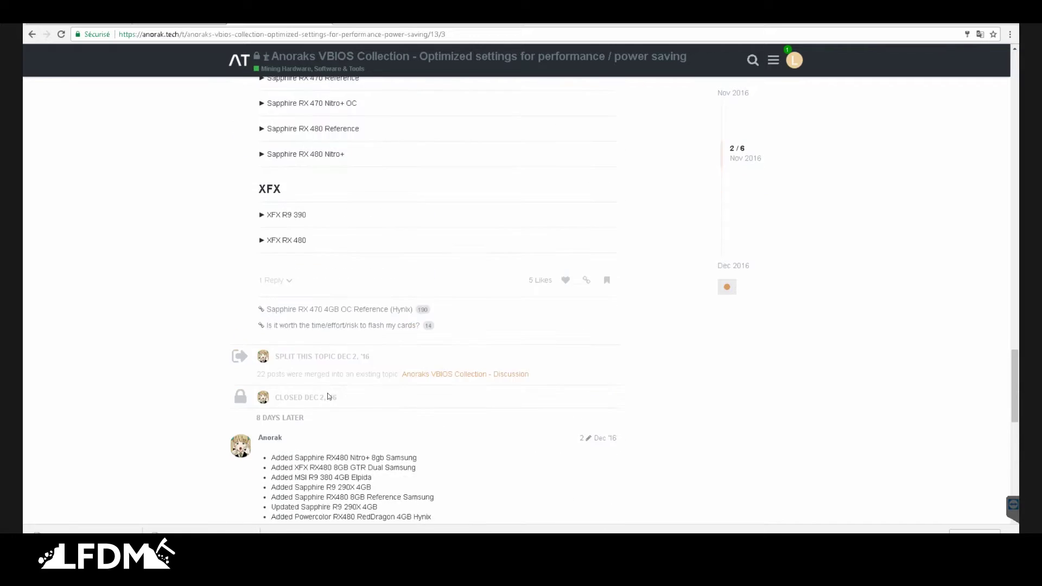
scroll(330, 396, "up", 5)
scroll(369, 369, "up", 8)
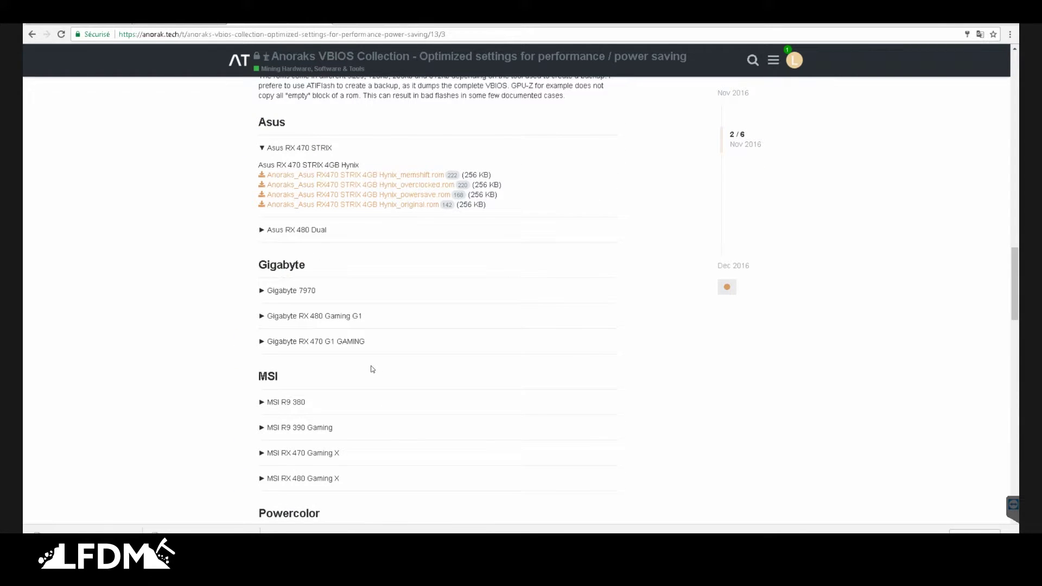
scroll(374, 358, "up", 1)
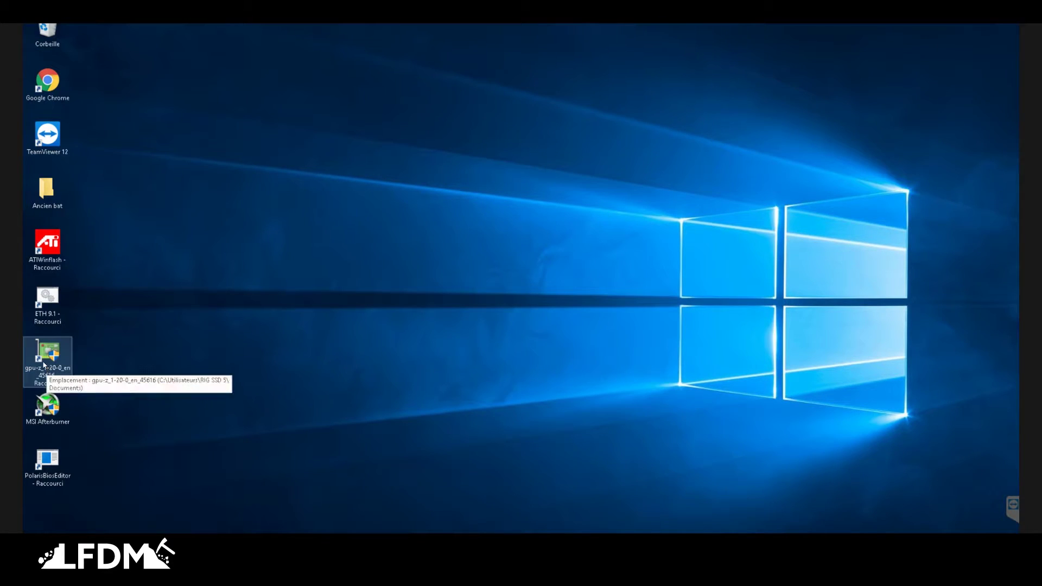
- Launch GPU-Z from its desktop shortcut, allow it to make changes, and check the card's name and memory type
double_click(38, 360)
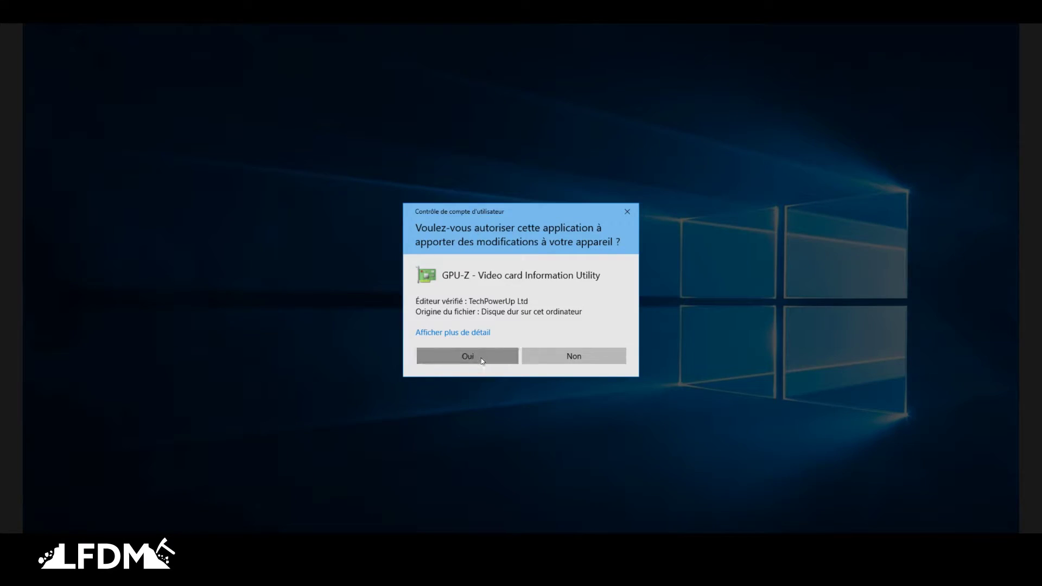
left_click(474, 357)
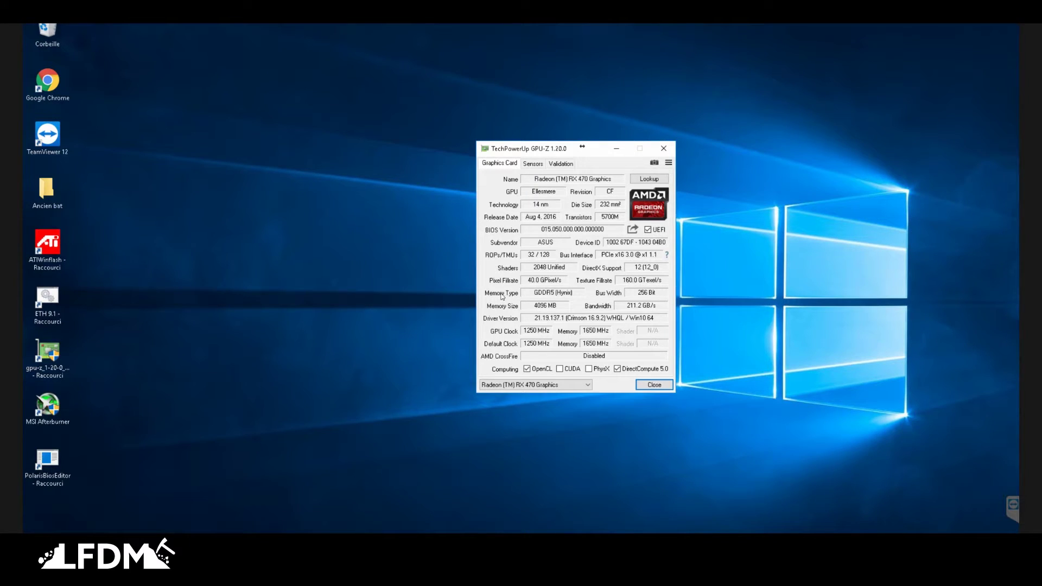
mouse_move(541, 299)
mouse_move(558, 184)
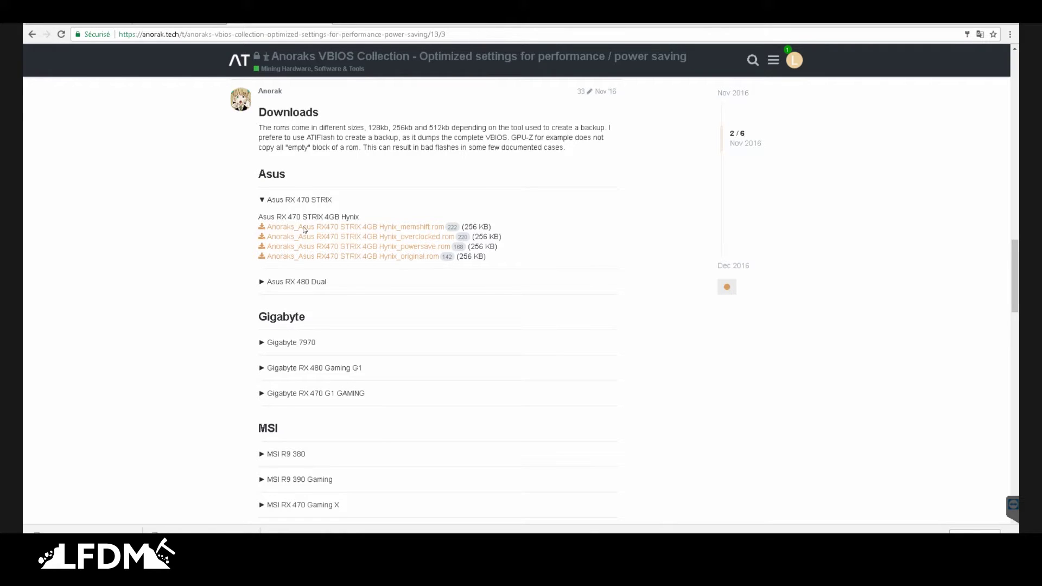
- Expand the Asus RX 480 Dual and Sapphire RX 470 Nitro+ OC entries and examine the ROMs offered per memory size and brand
left_click(265, 283)
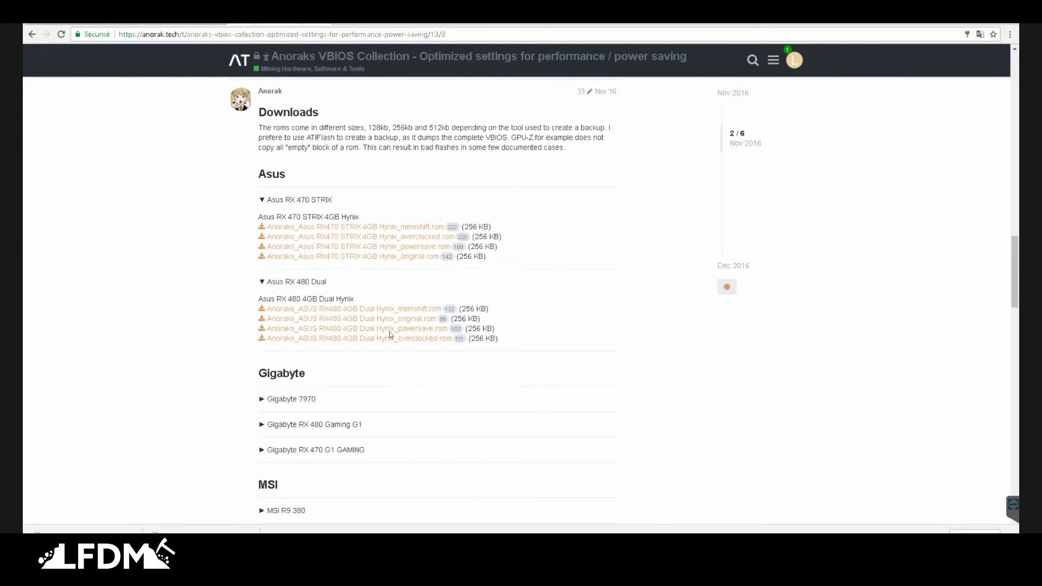
scroll(407, 380, "down", 7)
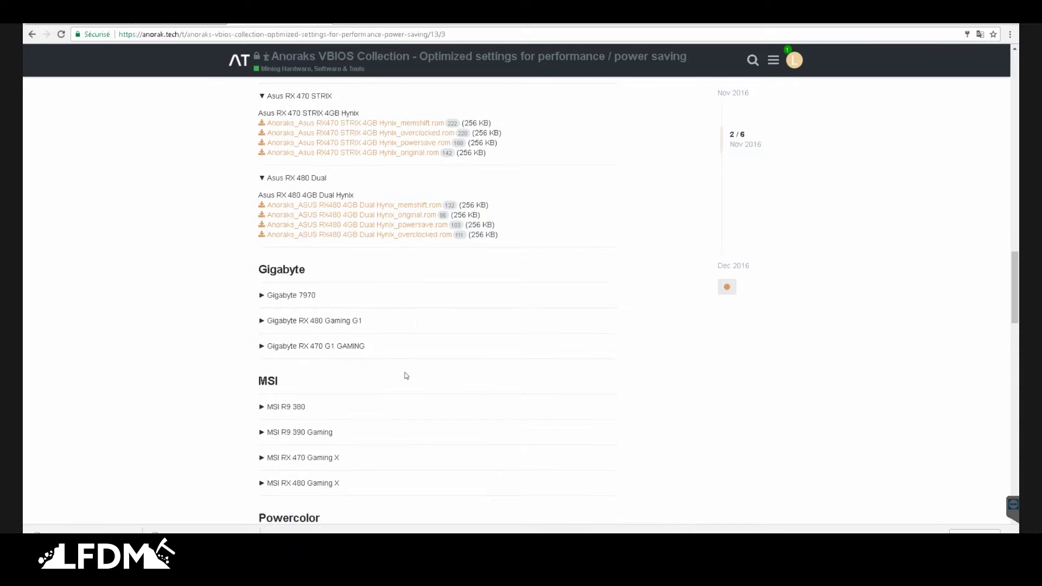
scroll(407, 396, "down", 3)
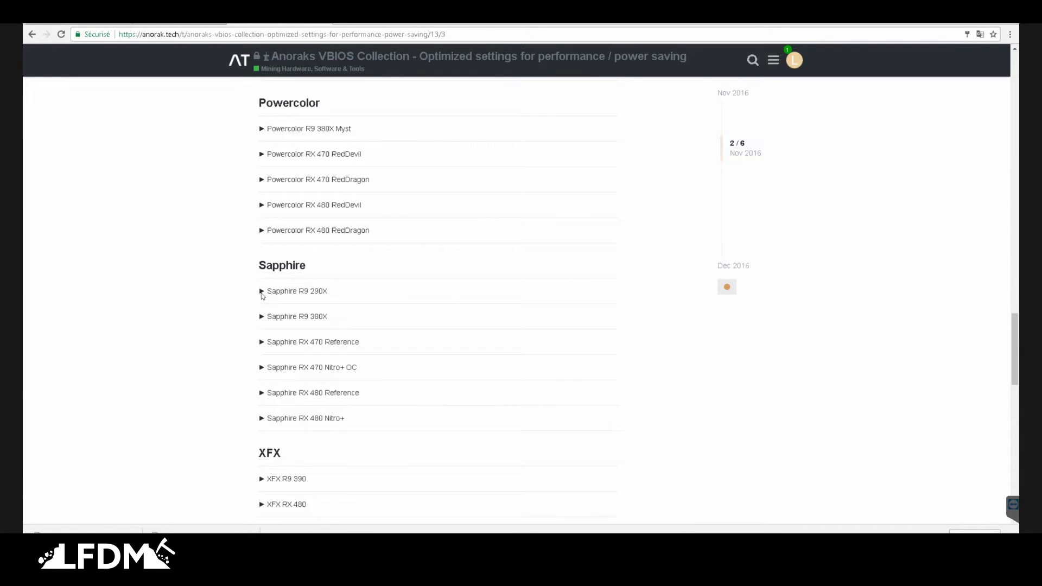
left_click(266, 369)
scroll(380, 407, "down", 2)
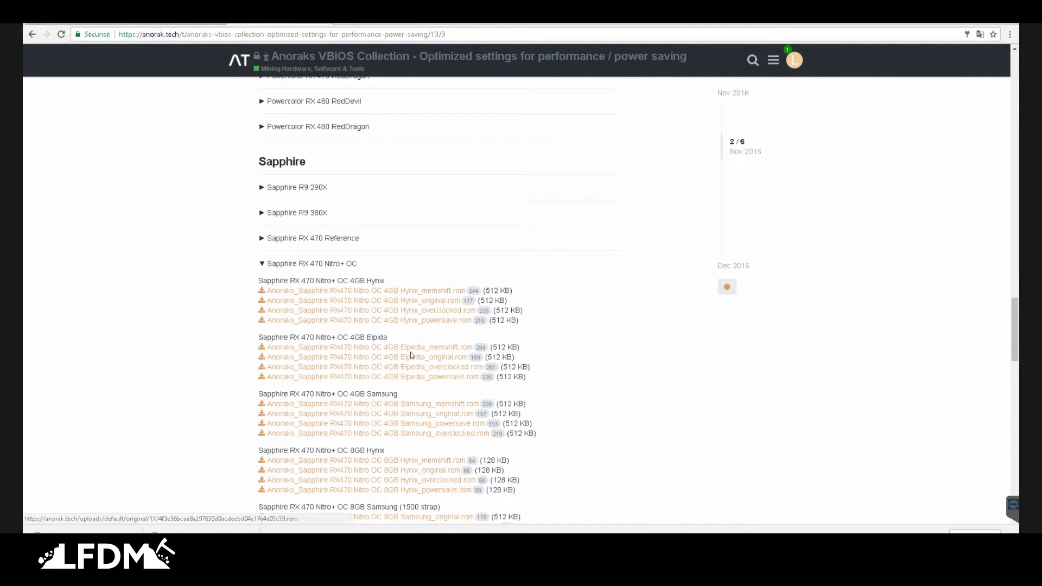
scroll(422, 415, "down", 1)
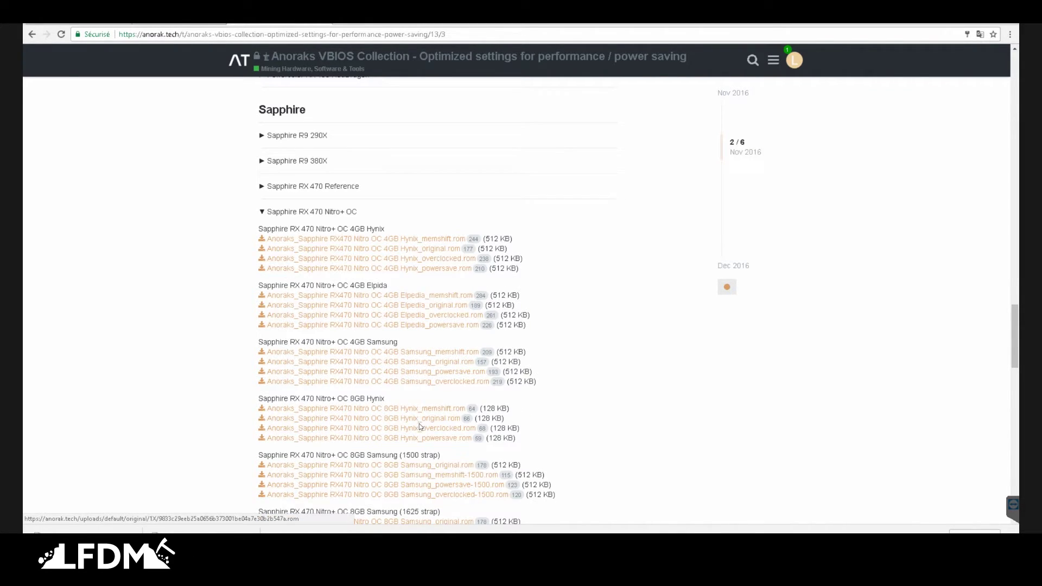
scroll(418, 425, "down", 3)
scroll(425, 414, "up", 5)
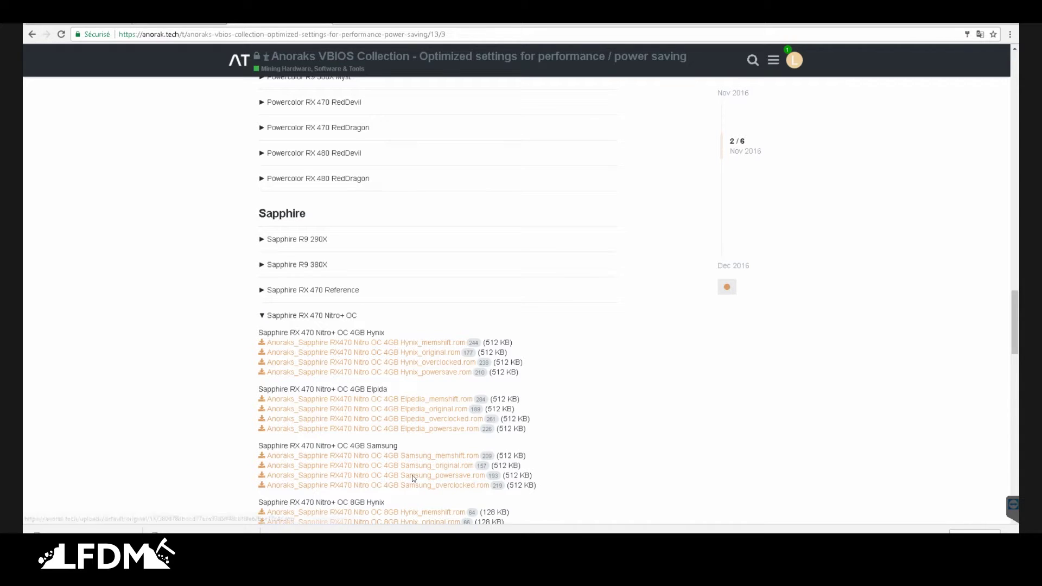
scroll(412, 475, "up", 10)
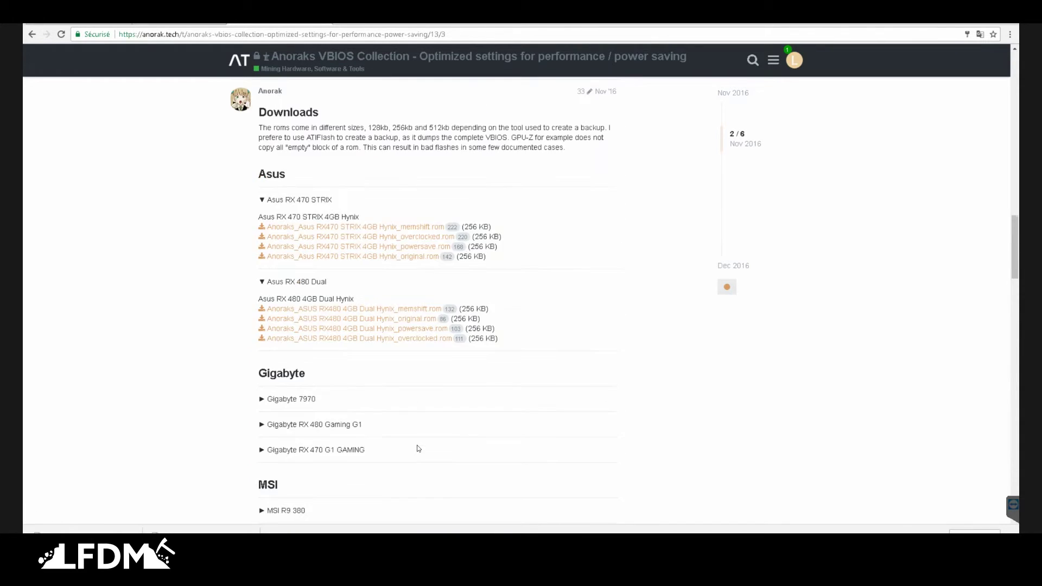
scroll(416, 447, "up", 3)
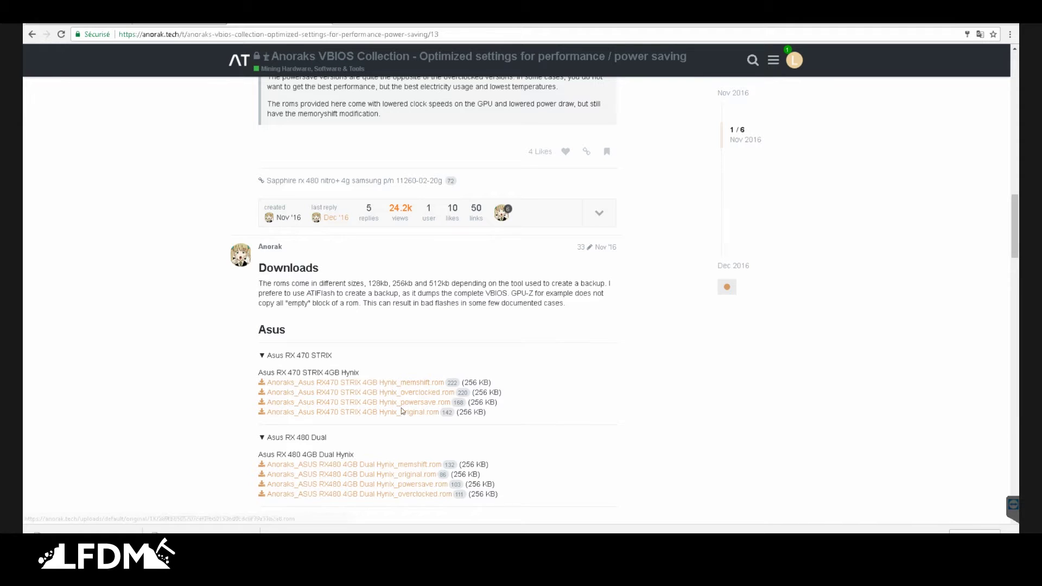
- Switch to File Explorer and open the Nouveau bios folder inside Documents > Ancien bios
key("alt+Tab")
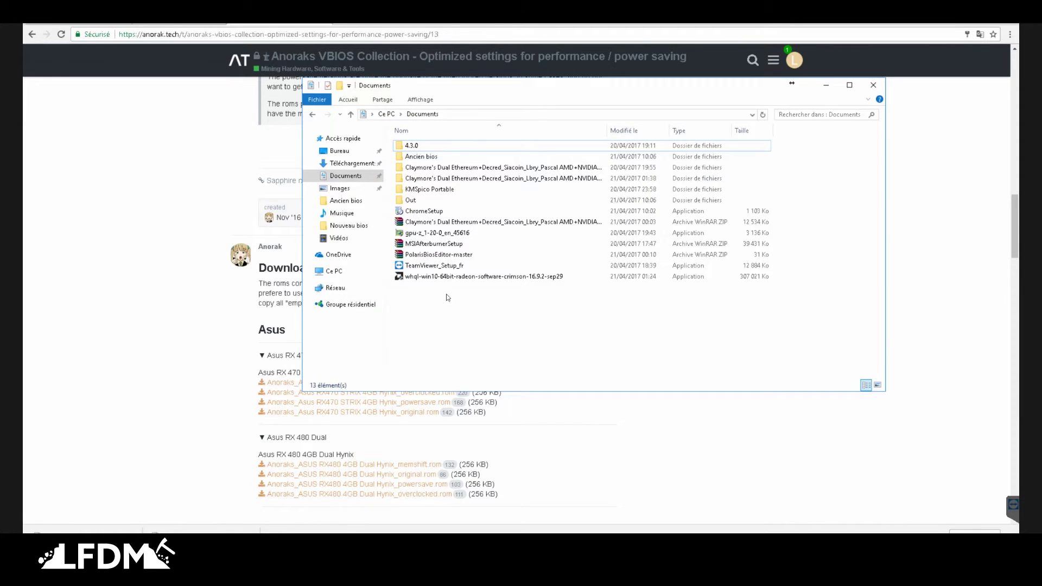
double_click(428, 156)
double_click(424, 156)
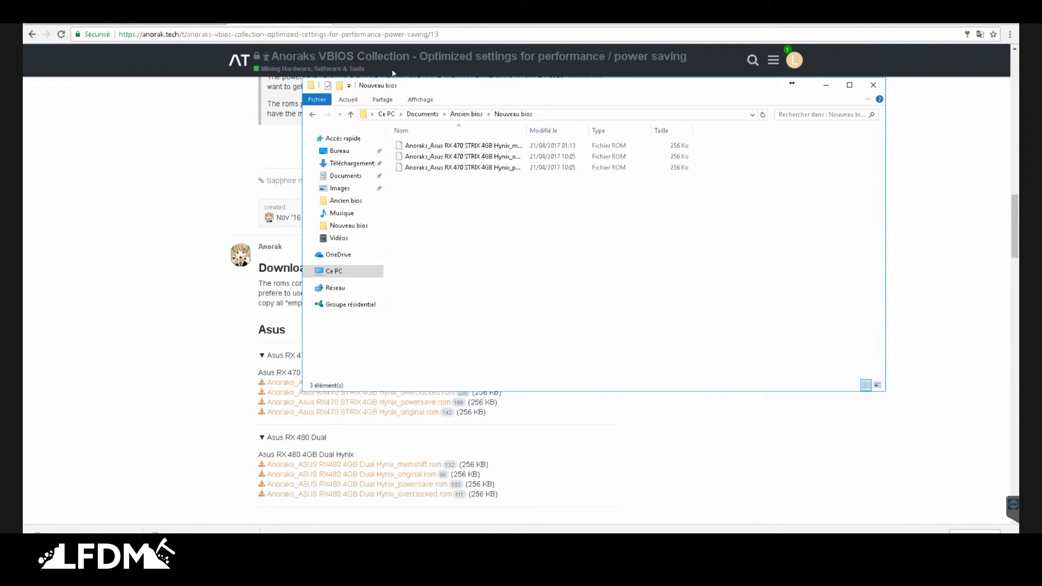
- Minimise the browser and GPU-Z, and reposition the Nouveau bios folder window on the desktop
key("super+Home")
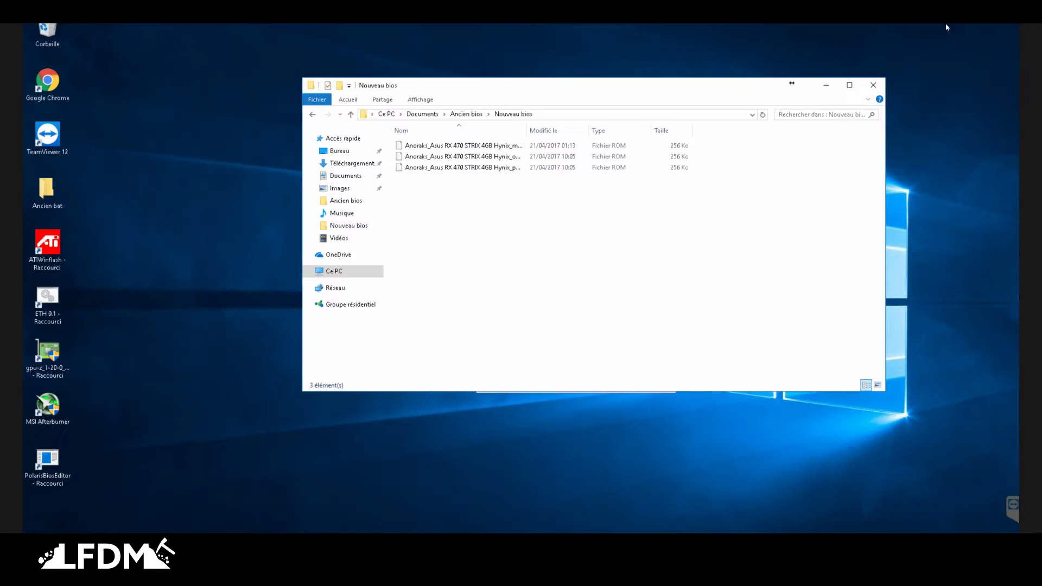
left_click_drag(792, 82, 747, 145)
left_click_drag(618, 153, 677, 132)
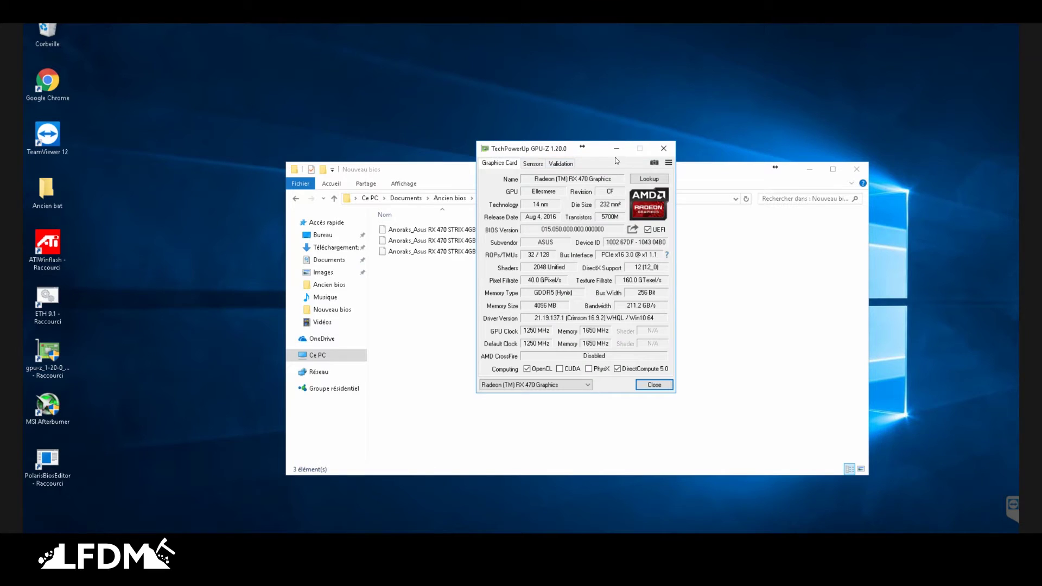
left_click(619, 151)
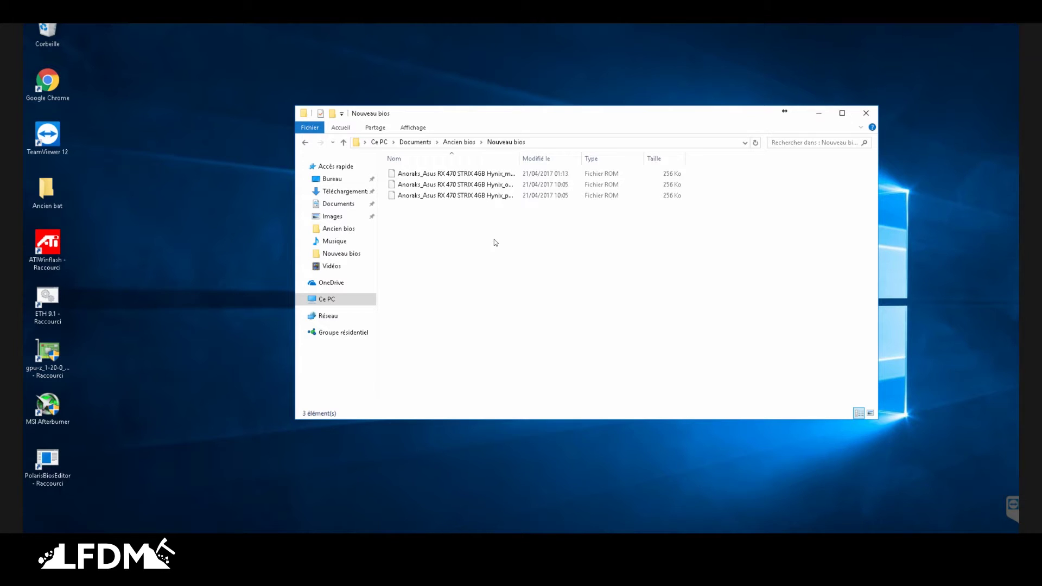
double_click(54, 249)
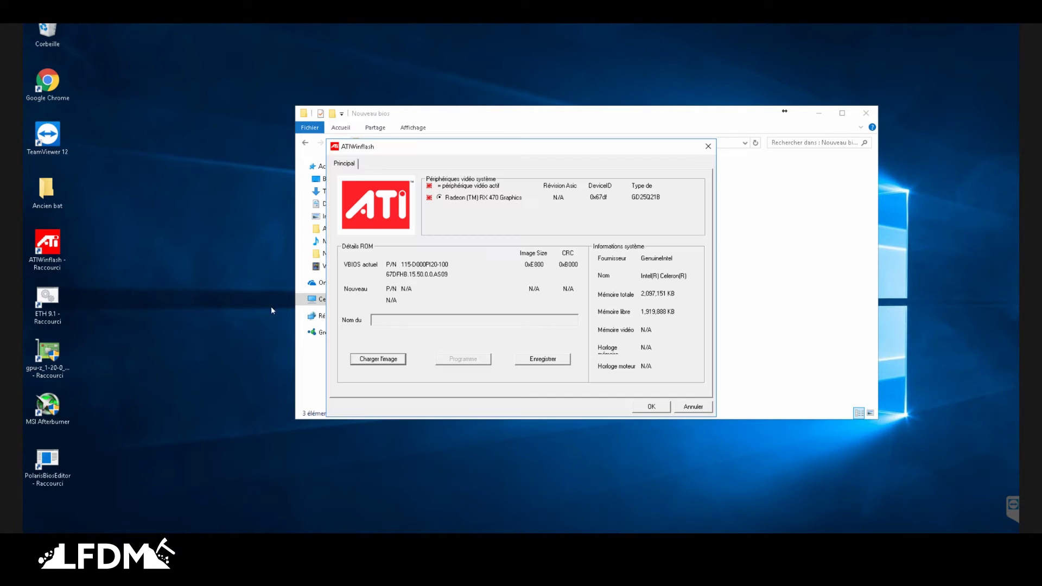
left_click_drag(515, 155, 457, 168)
left_click(650, 161)
- Run ATIWinflash as administrator from its desktop shortcut and allow it to make changes to the computer
left_click(45, 247)
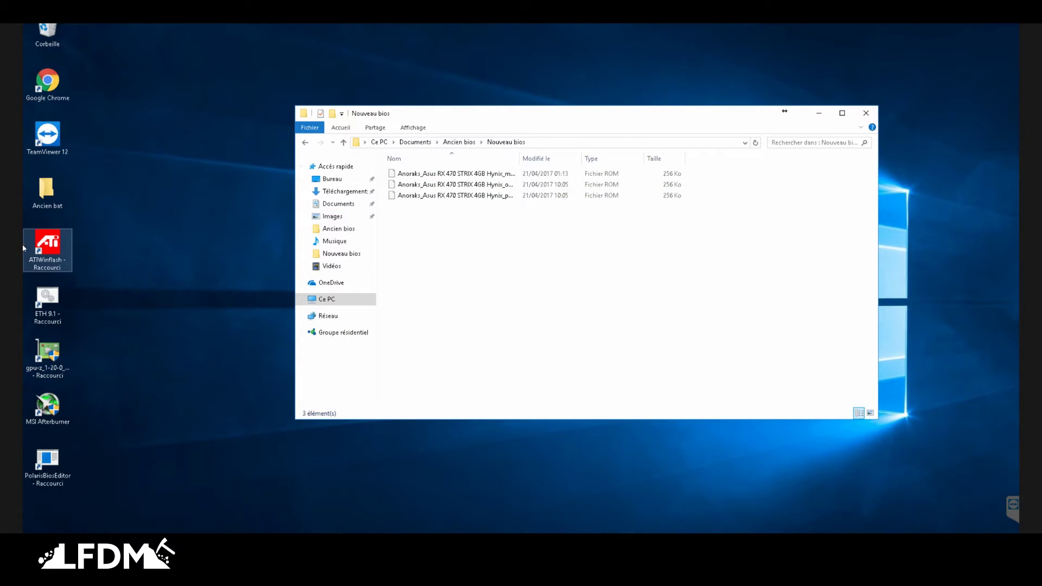
right_click(41, 251)
left_click(81, 280)
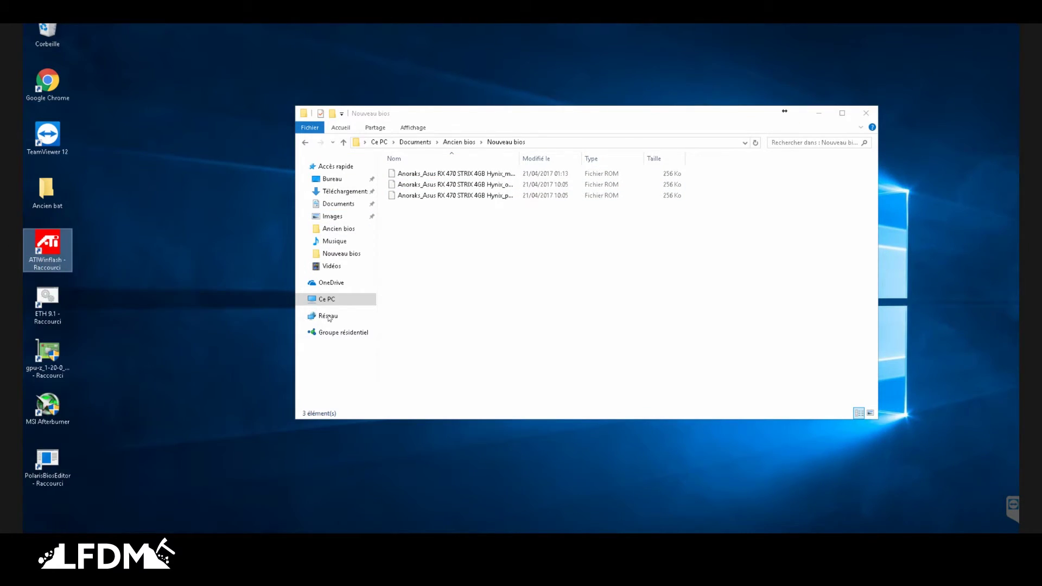
left_click(496, 363)
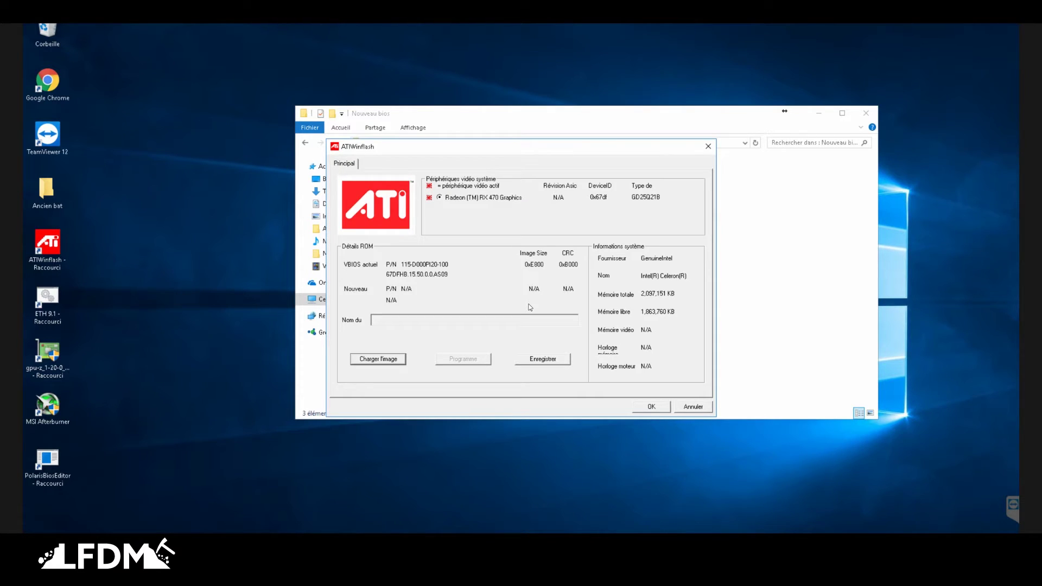
- Arrange the Nouveau bios folder window and ATIWinflash side by side, enlarging the folder window
left_click(553, 118)
left_click_drag(554, 119, 296, 238)
left_click_drag(516, 148, 699, 128)
left_click_drag(389, 224, 388, 130)
left_click_drag(653, 136, 673, 150)
left_click_drag(485, 140, 484, 92)
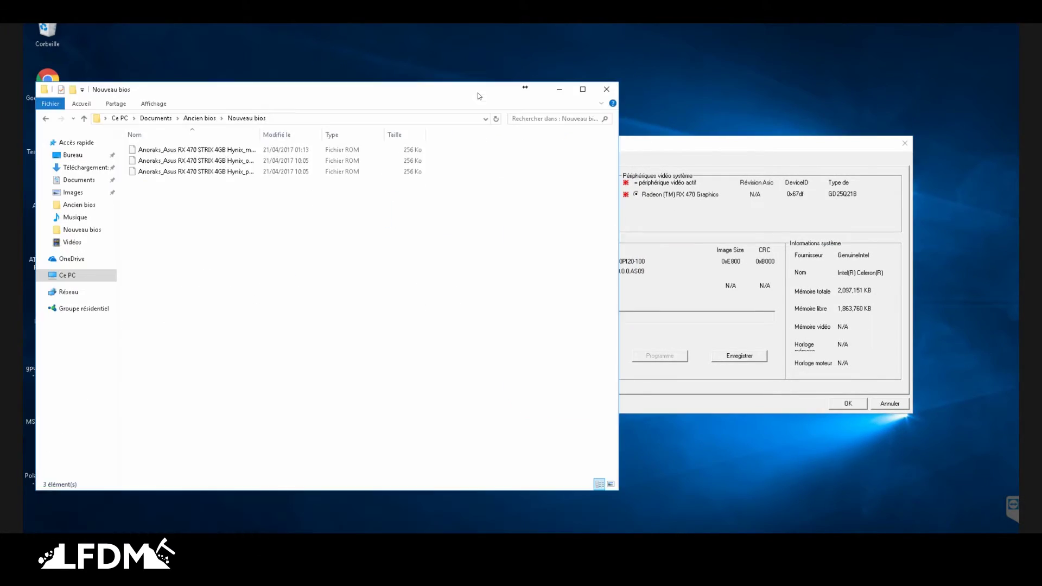
- Start loading a BIOS image in ATIWinflash, browse to the Nouveau bios folder and widen the name column to fit the file names
left_click(658, 147)
left_click(594, 358)
left_click_drag(727, 154, 642, 160)
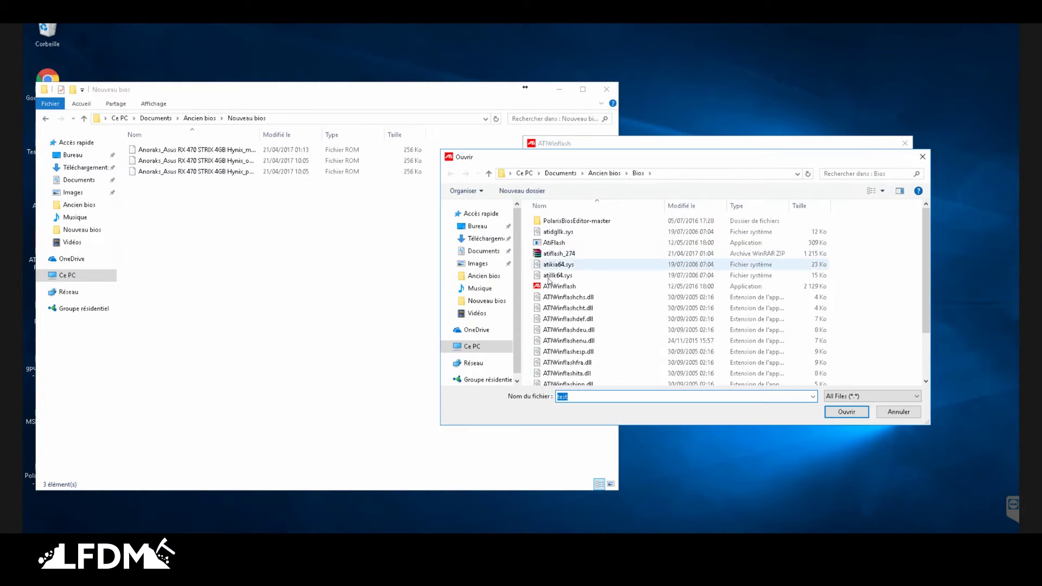
left_click(491, 301)
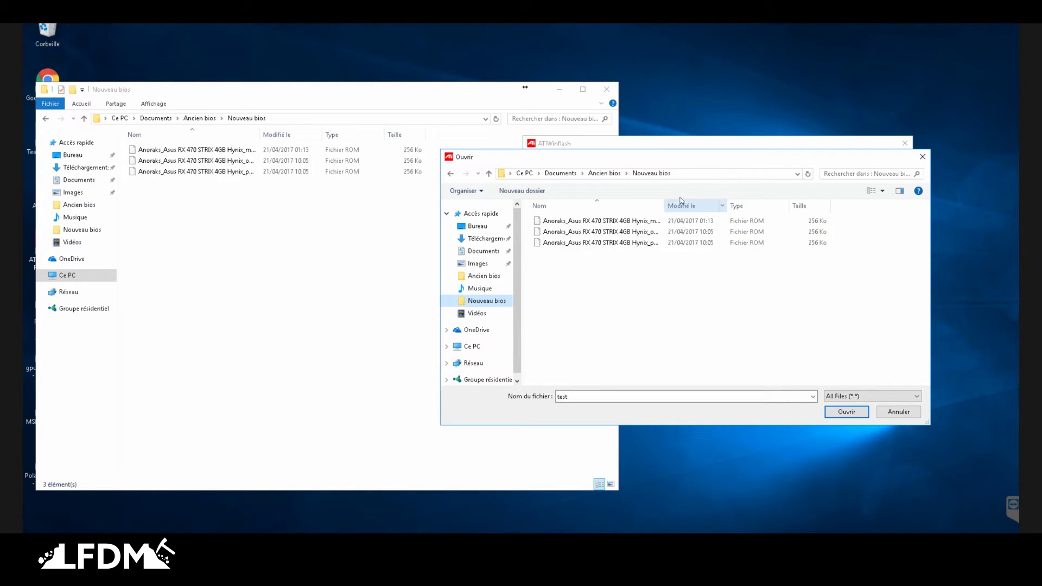
double_click(663, 208)
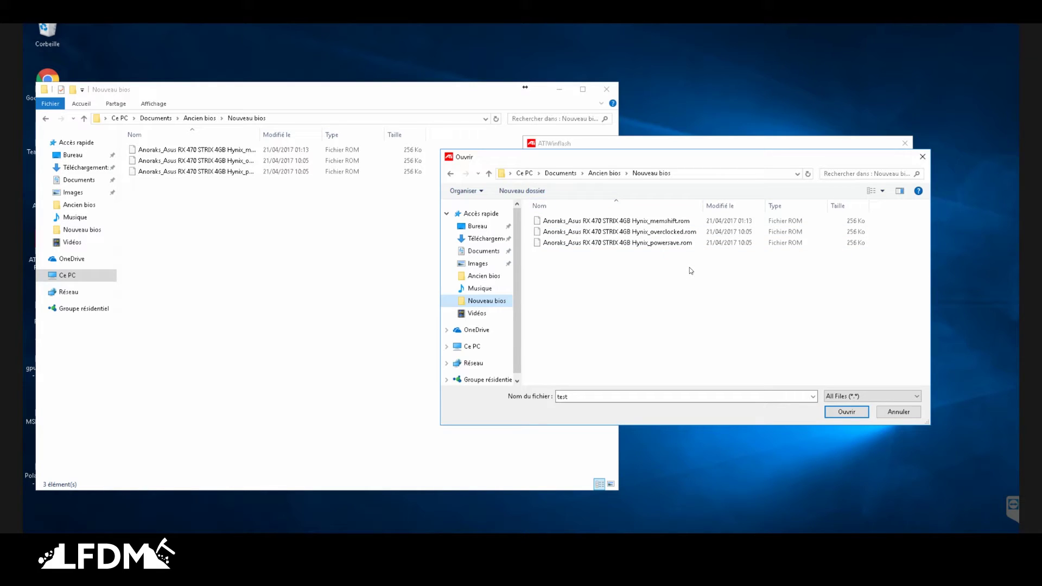
- Load Anoraks_Asus RX 470 STRIX 4GB Hynix_overclocked.rom, program it onto the RX 470 and dismiss the completion message
left_click(682, 232)
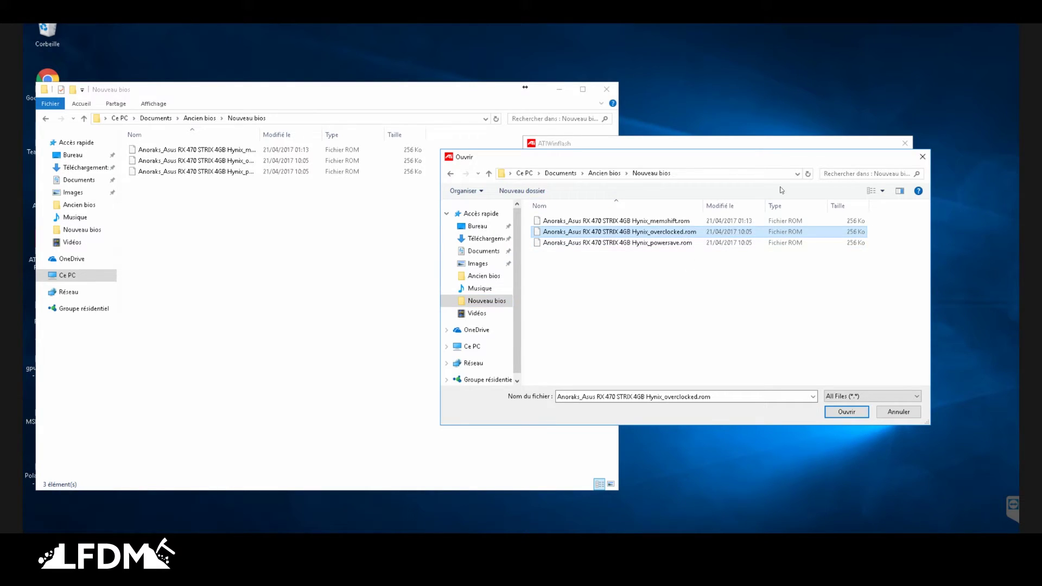
left_click(845, 413)
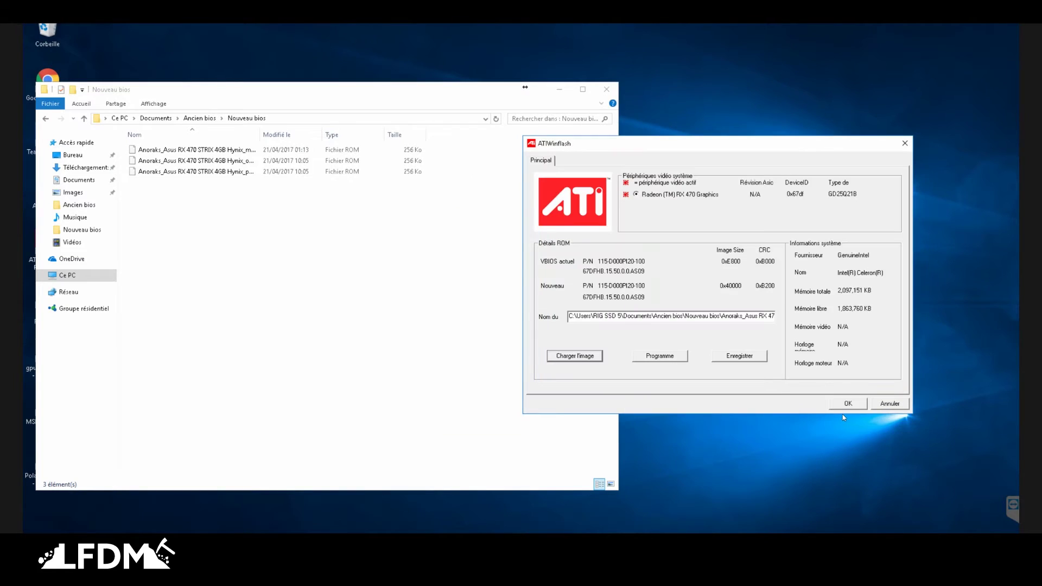
left_click(674, 362)
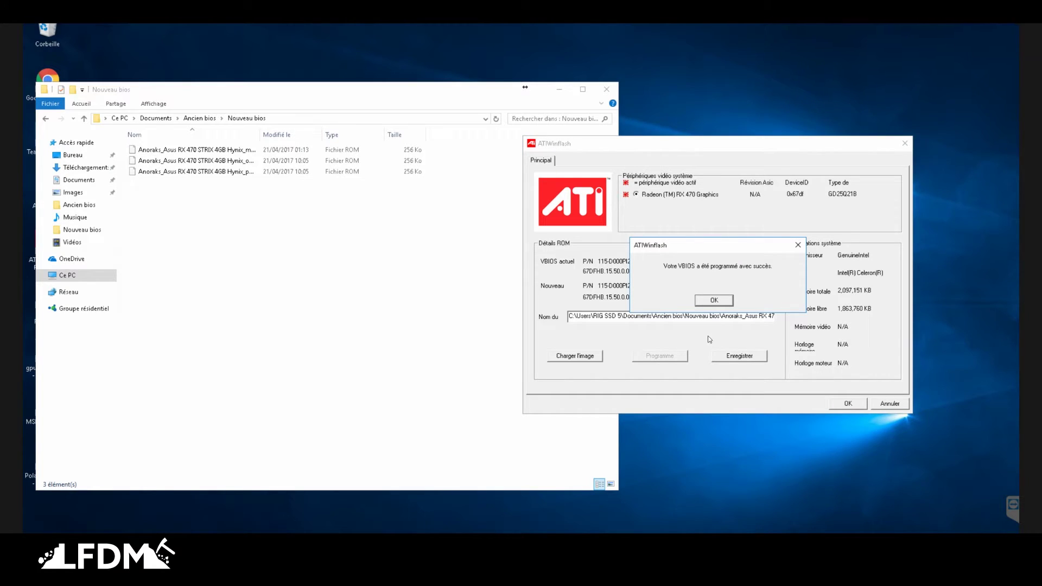
left_click(714, 300)
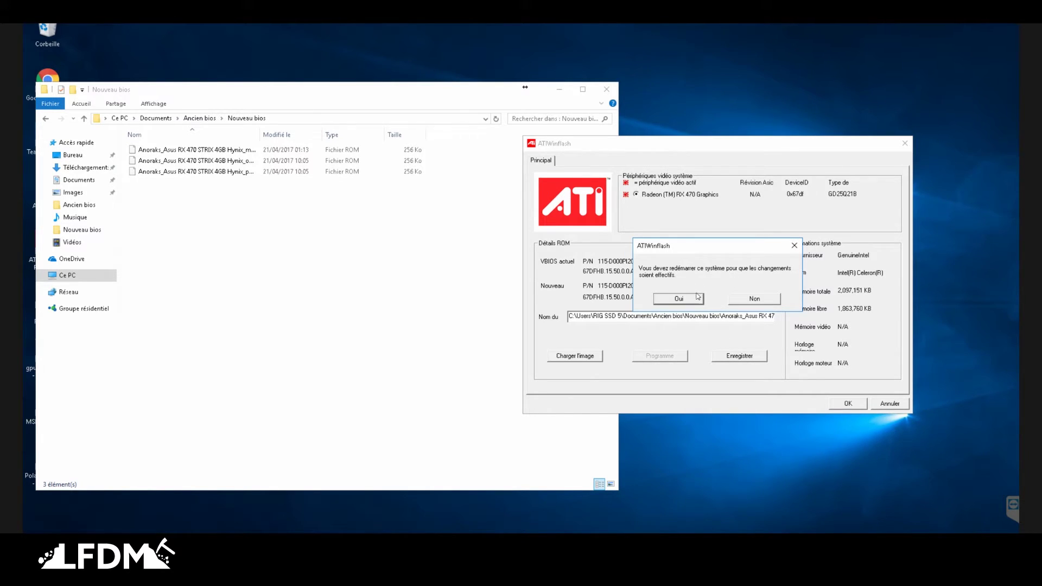
- Accept restarting the computer so that the flashed BIOS takes effect
left_click(698, 298)
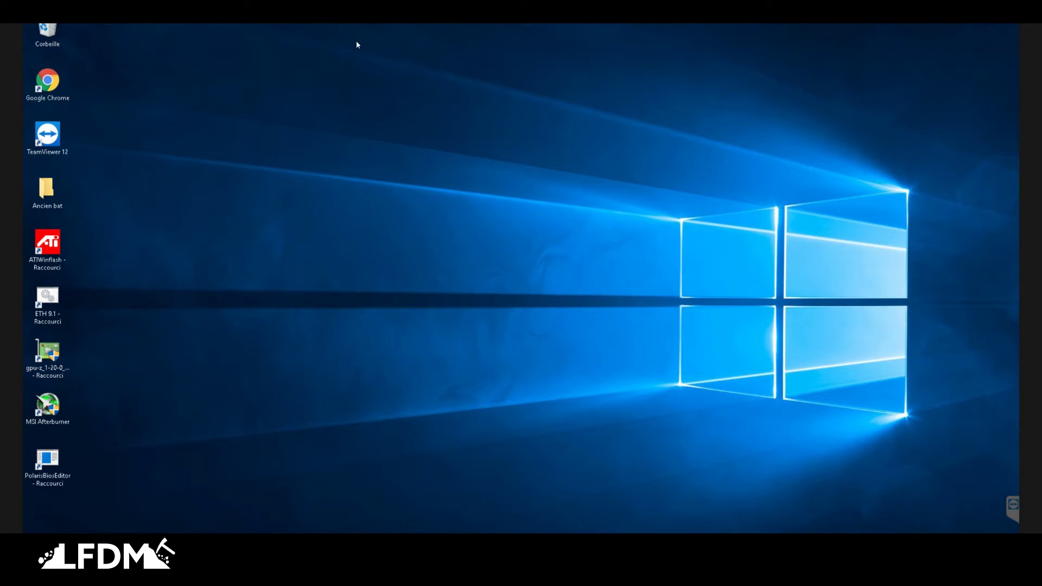
left_click_drag(365, 151, 541, 342)
left_click_drag(324, 176, 497, 351)
- Close the Radeon Settings window, inspect the card's clocks and voltage in MSI Afterburner, and minimise it
left_click(925, 540)
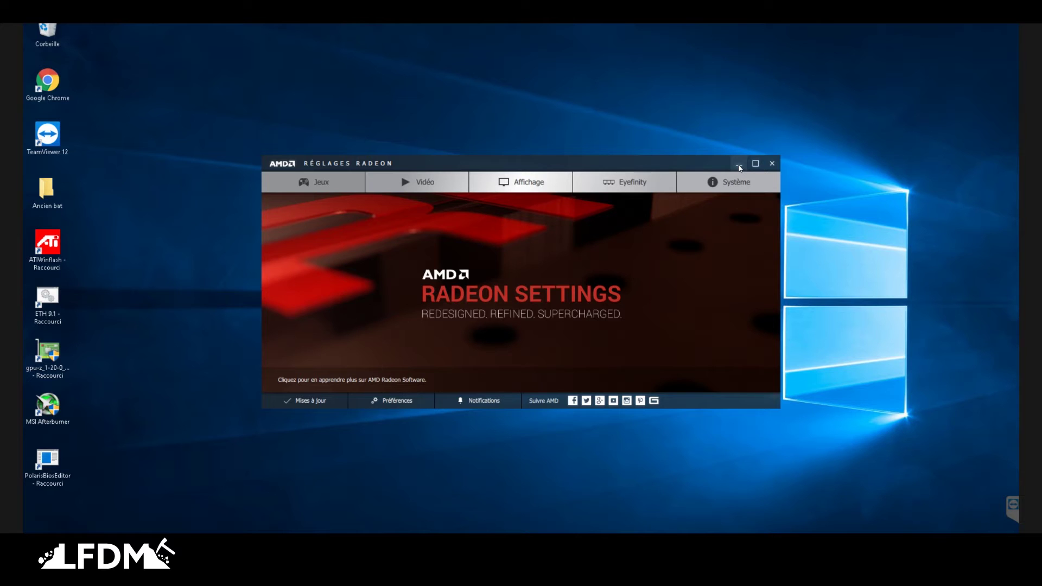
left_click(772, 164)
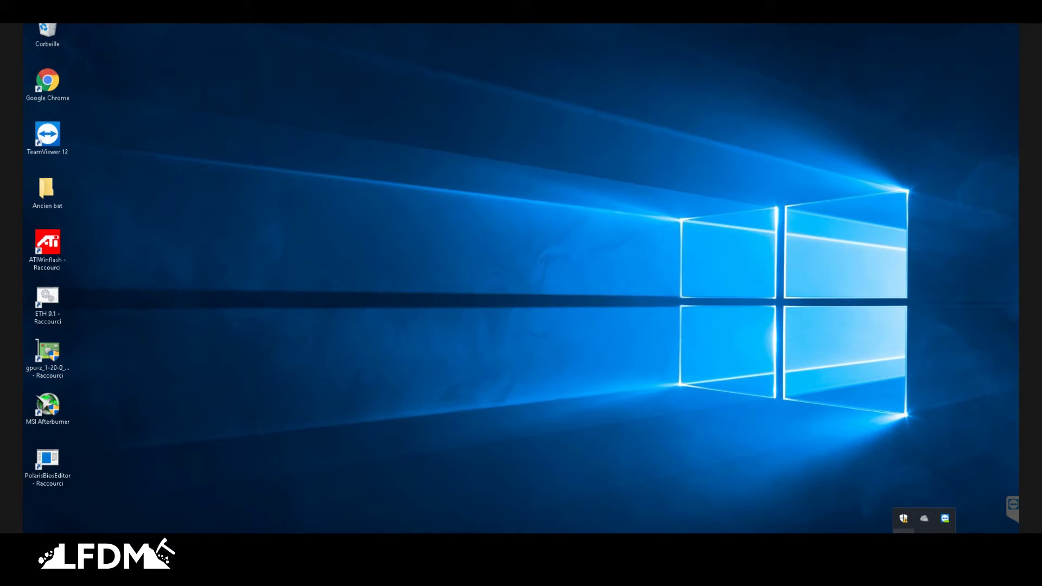
left_click(903, 518)
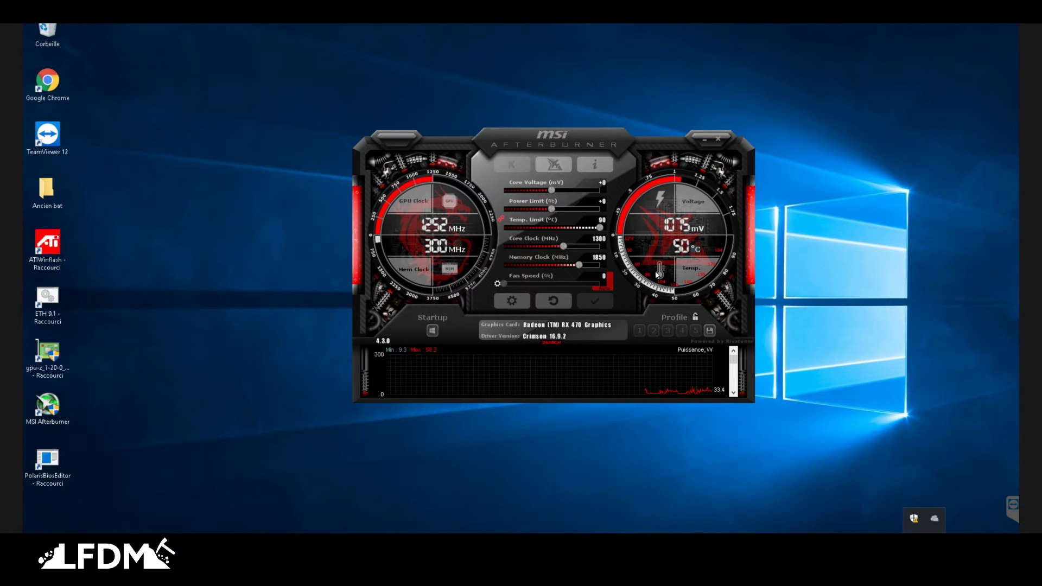
left_click(702, 141)
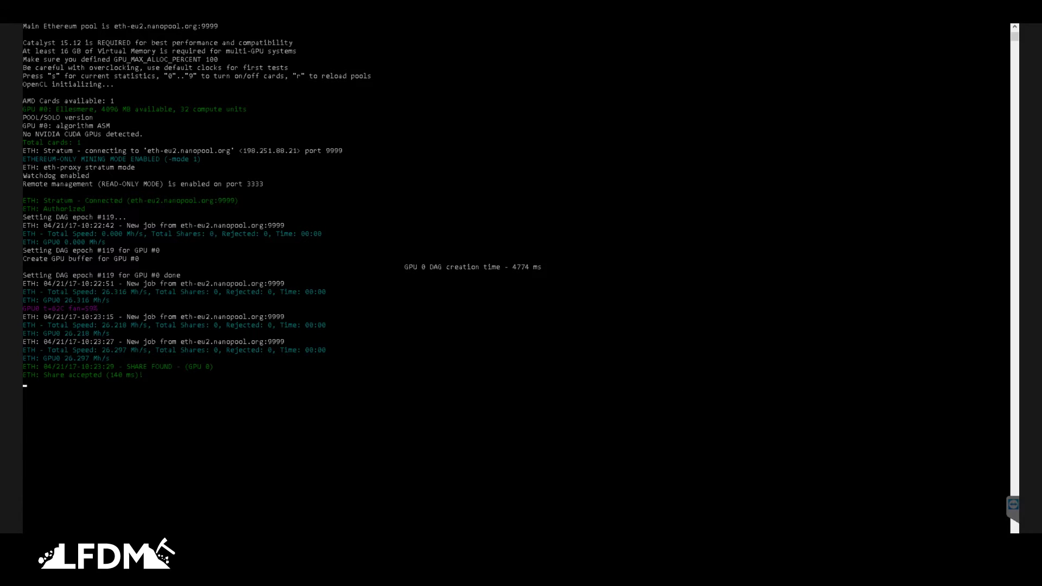
- Take the ETH 9.1 miner console out of full screen, move it aside and launch GPU-Z from the desktop
key("alt+Return")
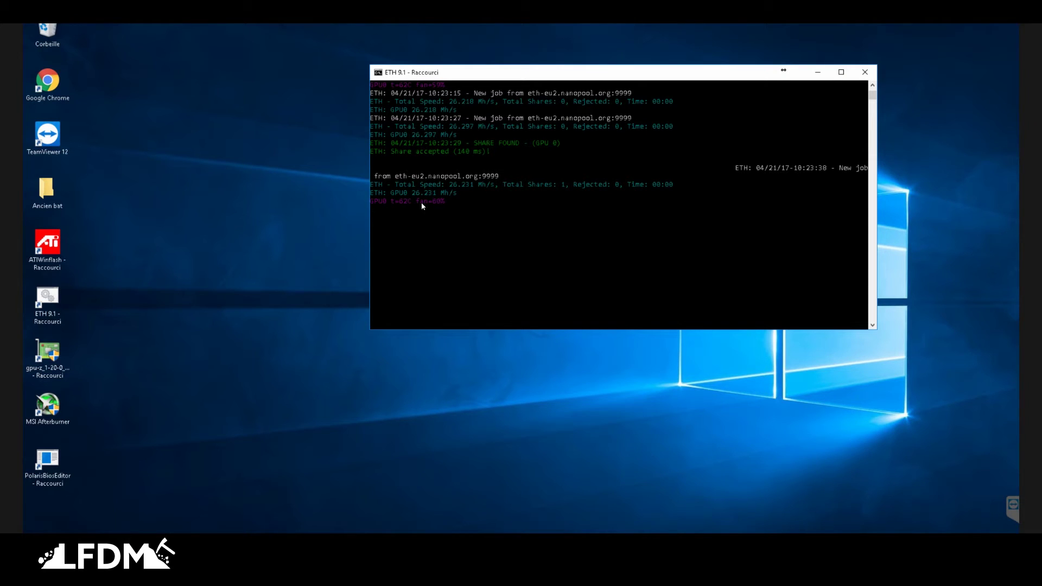
left_click_drag(487, 69, 582, 52)
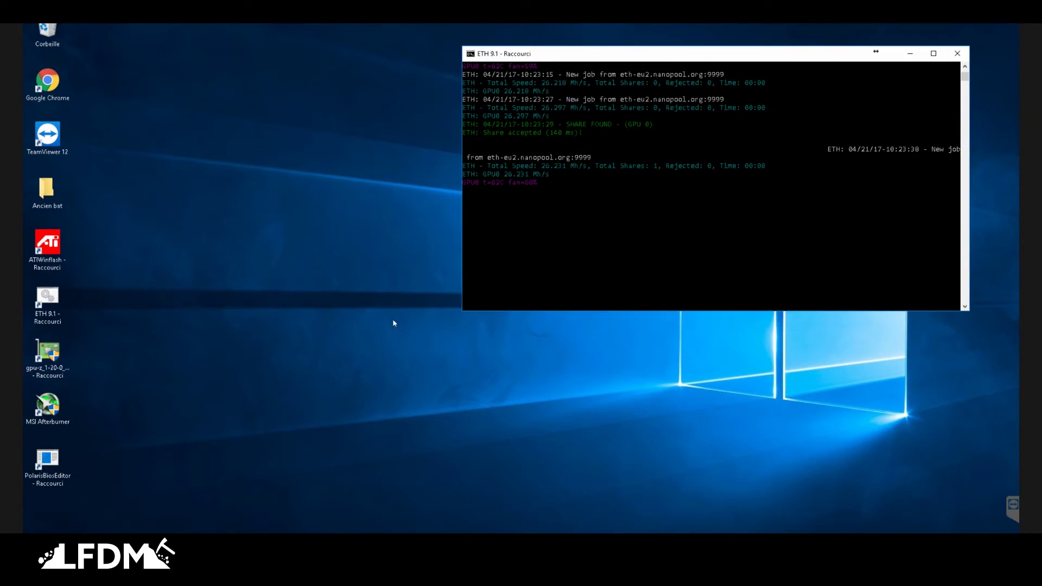
left_click(40, 363)
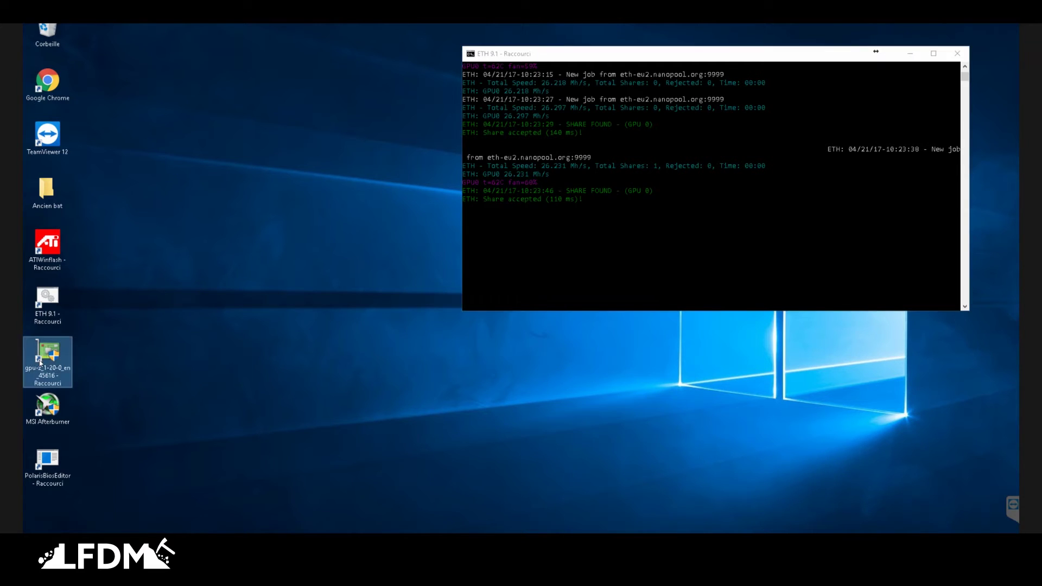
double_click(41, 363)
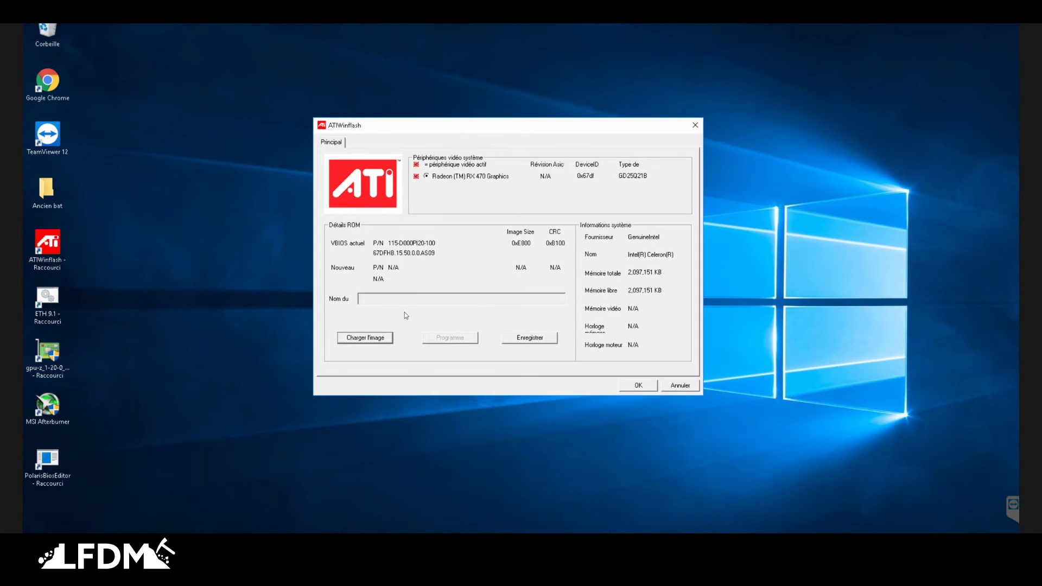
- Load Anoraks_Asus RX 470 STRIX 4GB Hynix_powersave.rom from the Nouveau bios folder as the new BIOS image in ATIWinflash
left_click(378, 340)
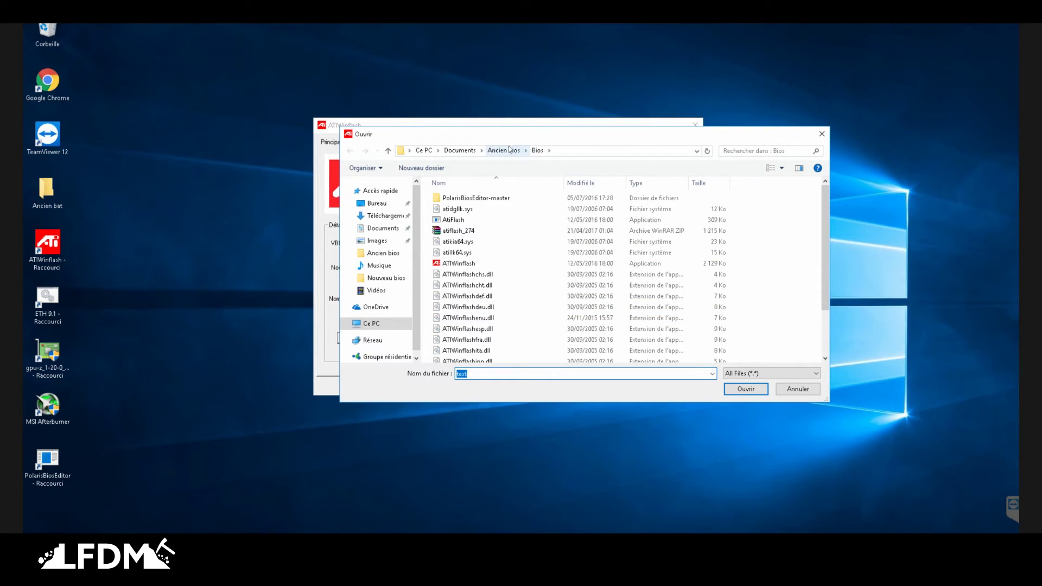
left_click(504, 151)
double_click(478, 209)
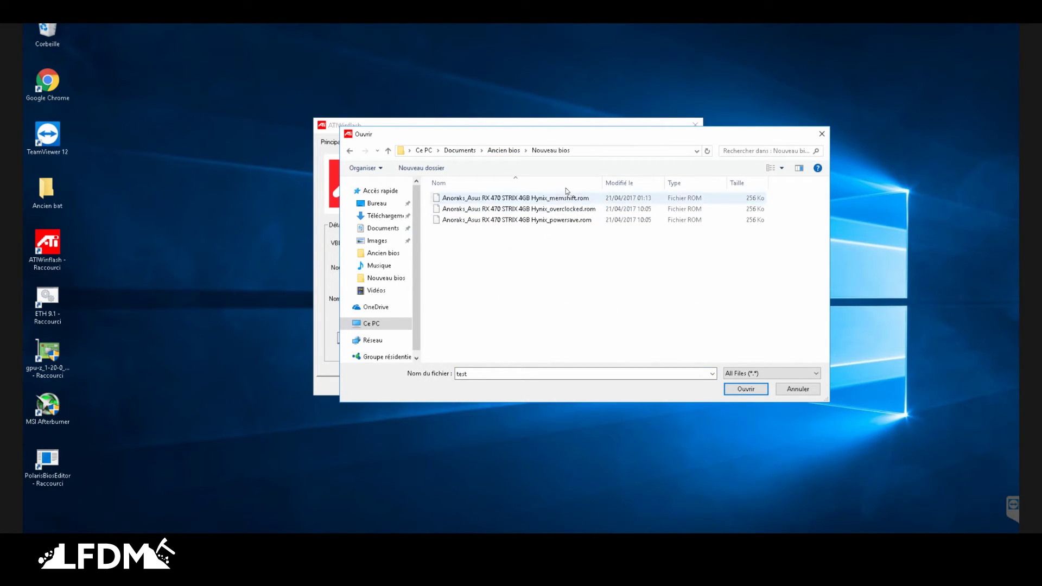
left_click(575, 221)
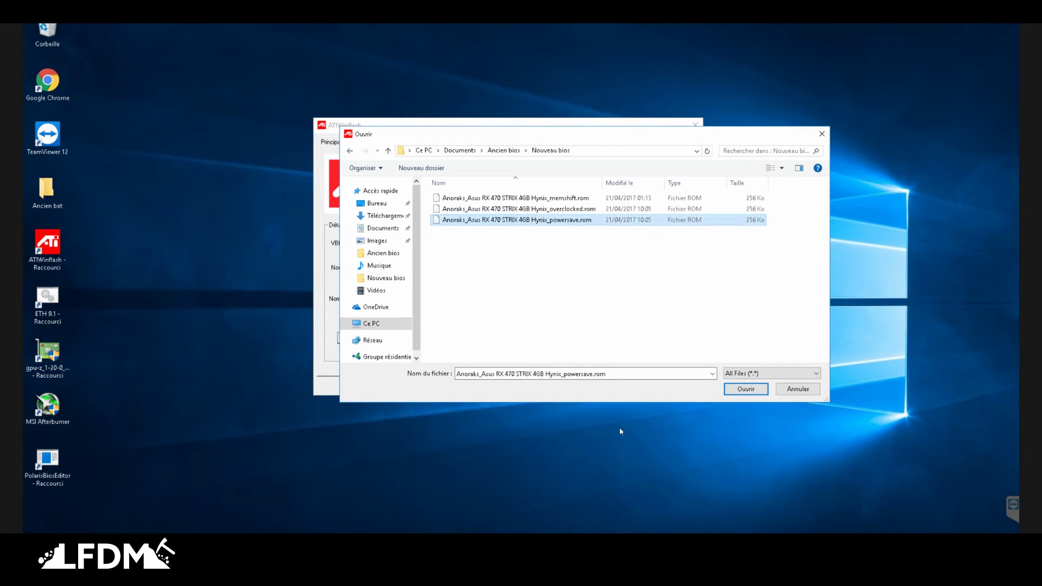
left_click(745, 389)
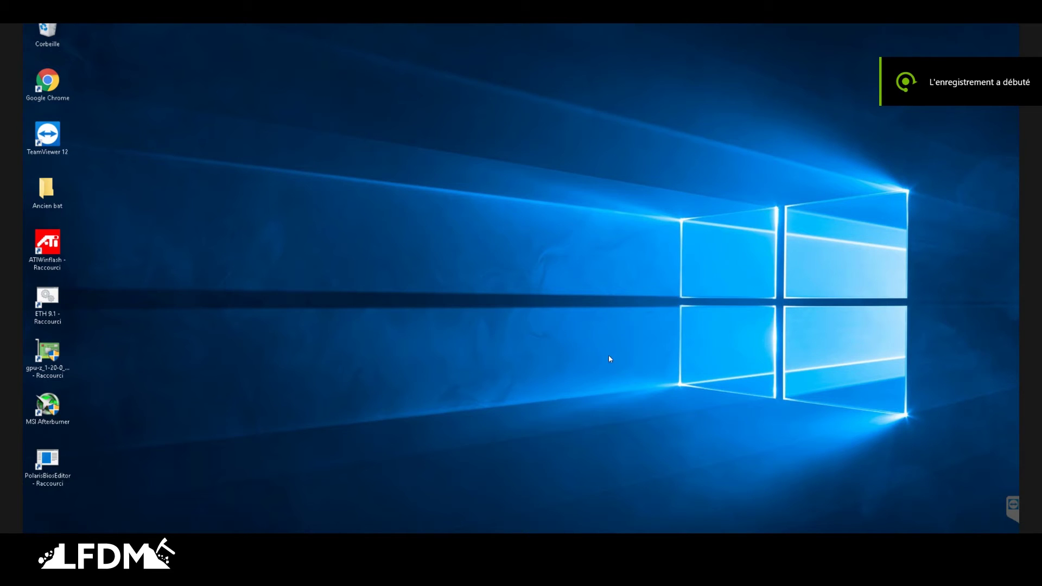
- Bring up MSI Afterburner, reposition its window, inspect the clocks under the powersave BIOS, and minimise it
left_click(924, 542)
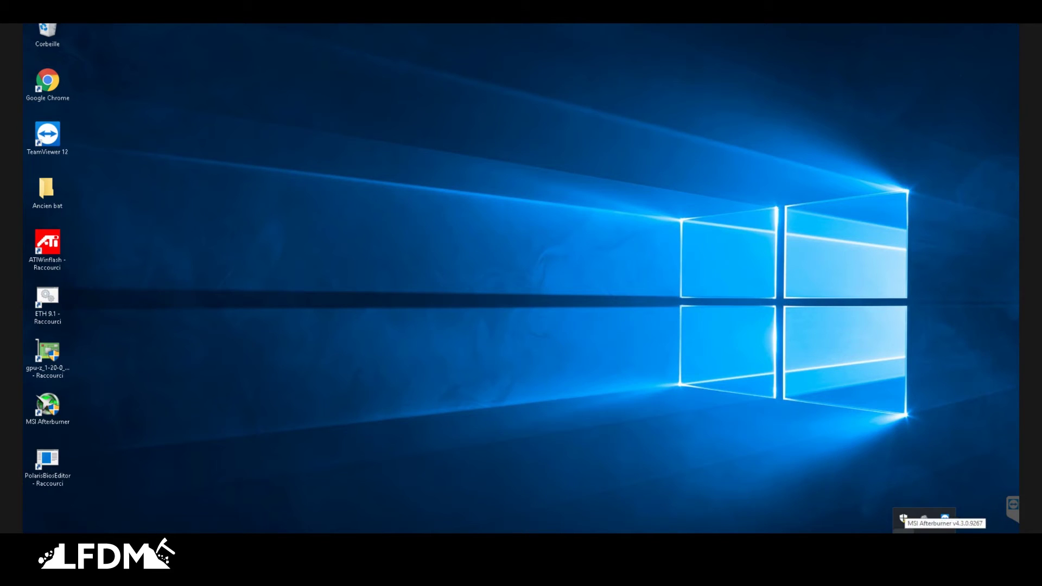
left_click(904, 519)
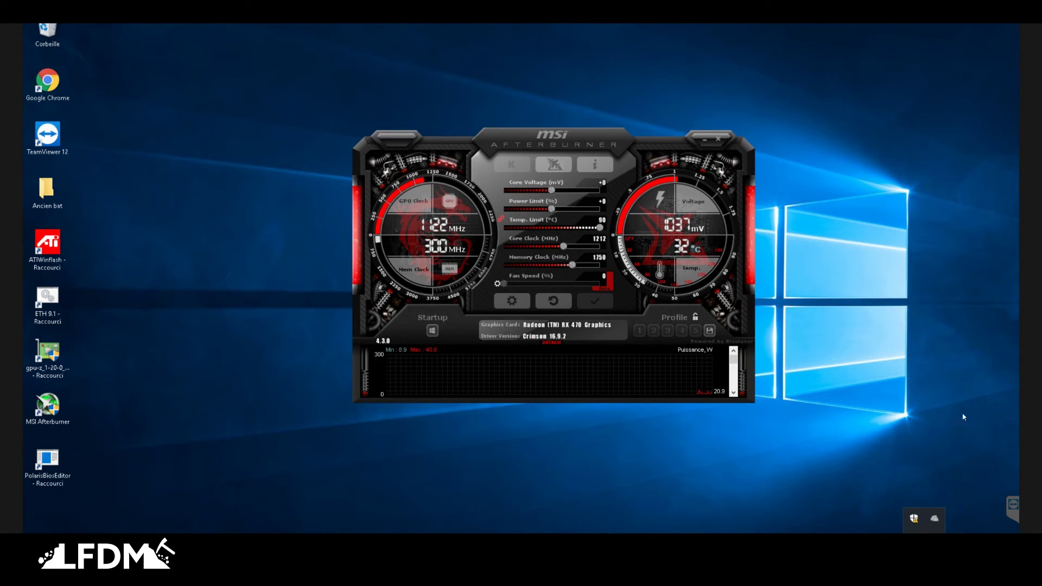
left_click_drag(618, 136, 575, 130)
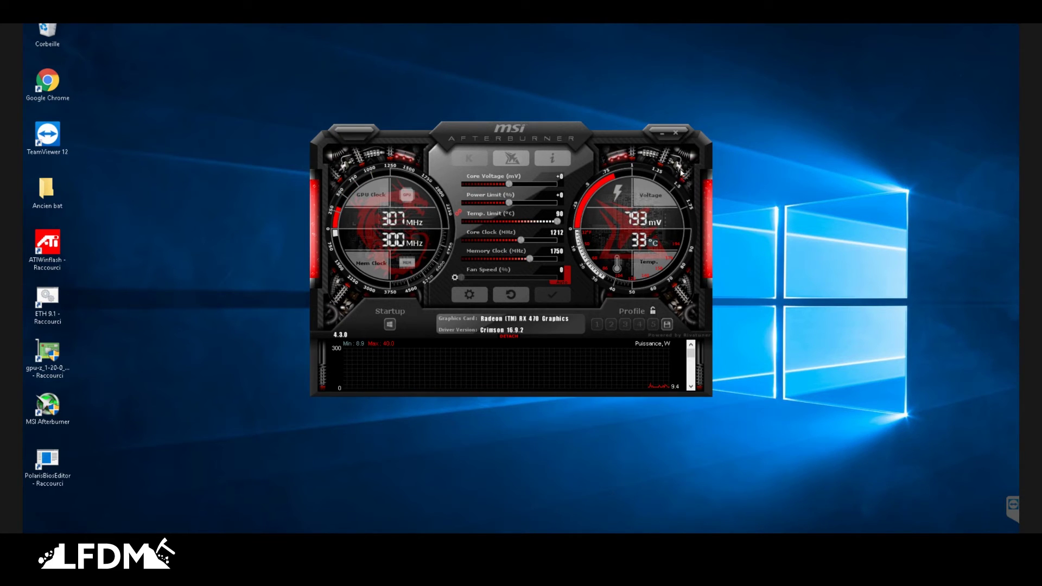
left_click_drag(603, 138, 677, 121)
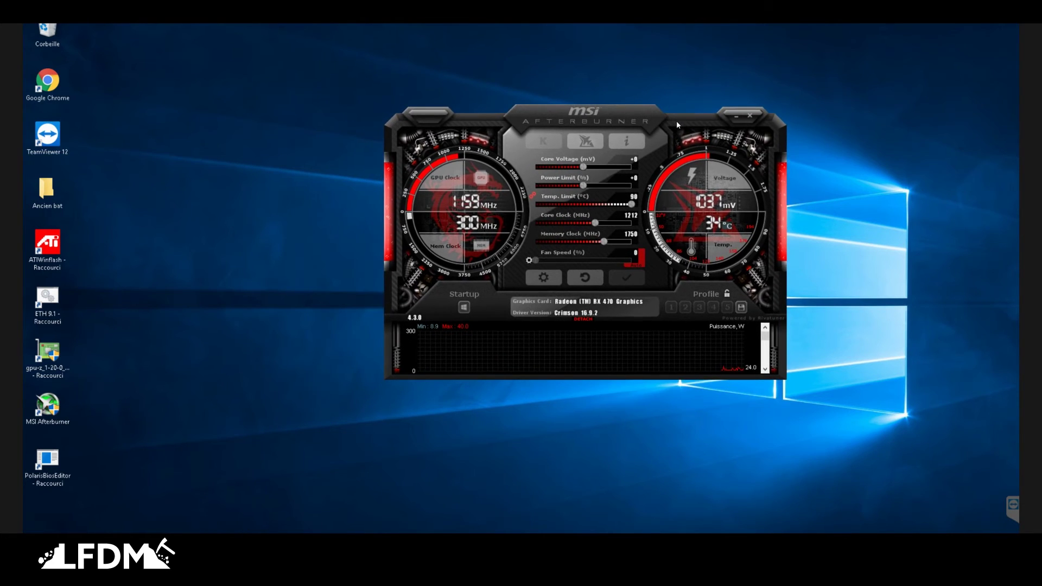
left_click(736, 116)
- Launch GPU-Z from the desktop and display its sensor readings while the miner runs
double_click(46, 353)
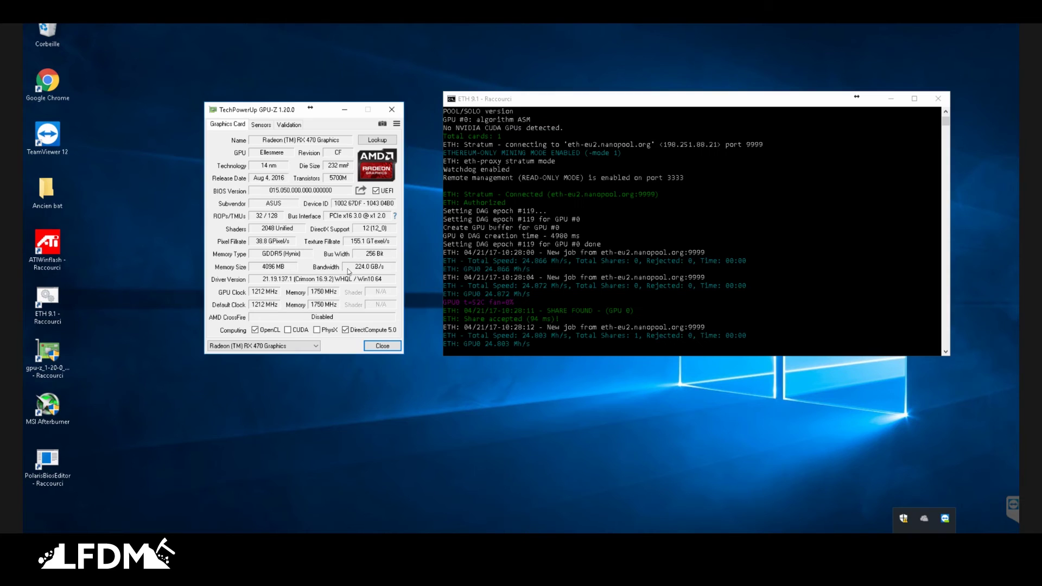
left_click(260, 124)
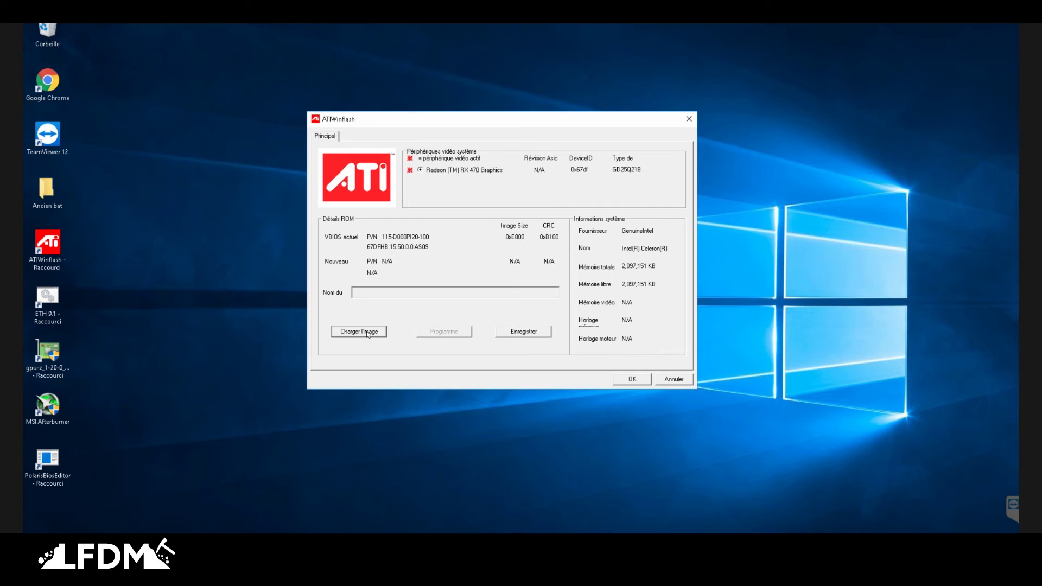
- Load Anoraks_Asus RX 470 STRIX 4GB Hynix_memshift.rom from the Nouveau bios folder as the new BIOS image in ATIWinflash
left_click(359, 331)
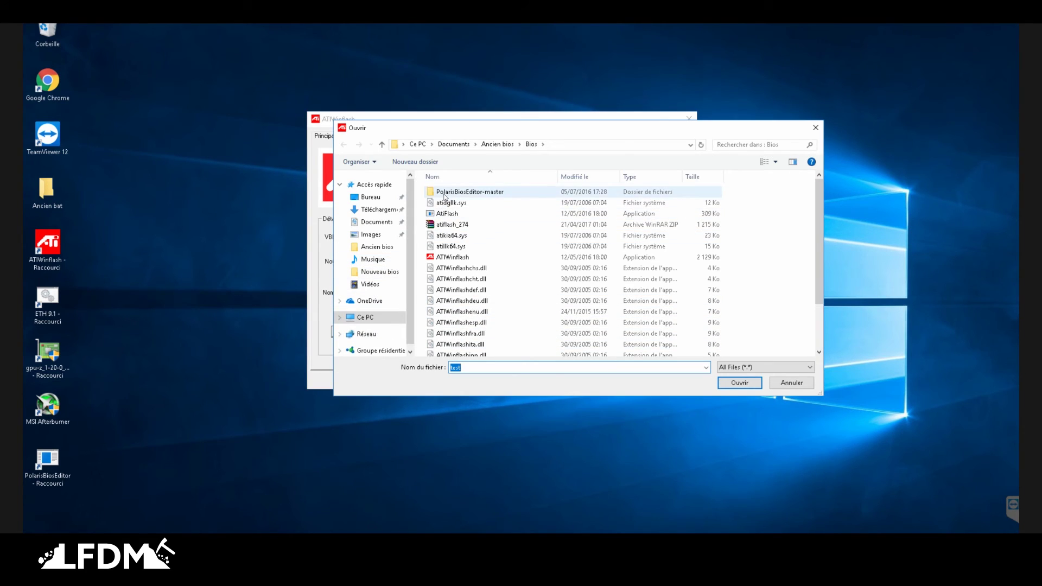
left_click(507, 144)
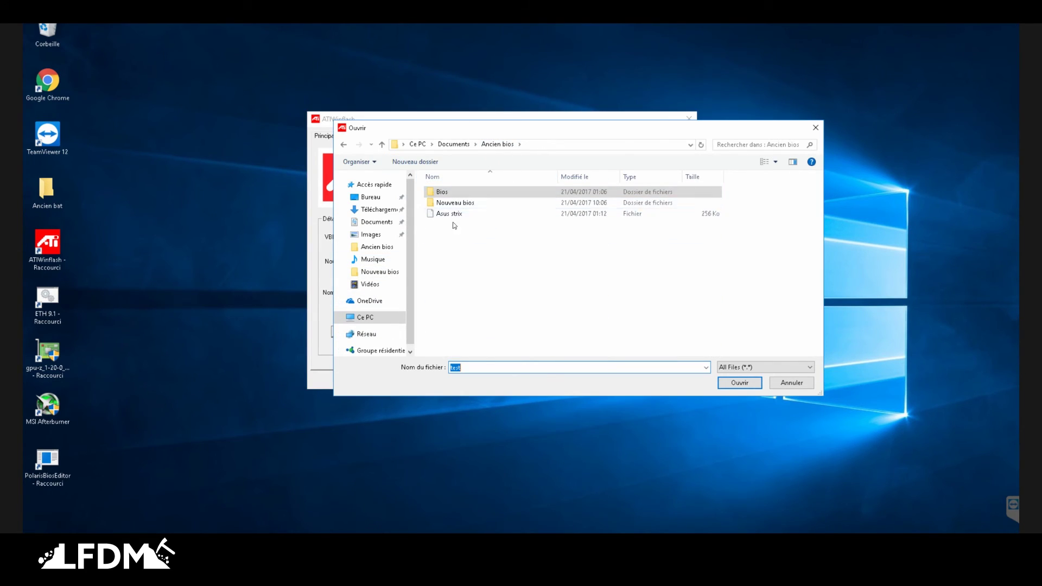
double_click(461, 203)
left_click(560, 192)
left_click(738, 383)
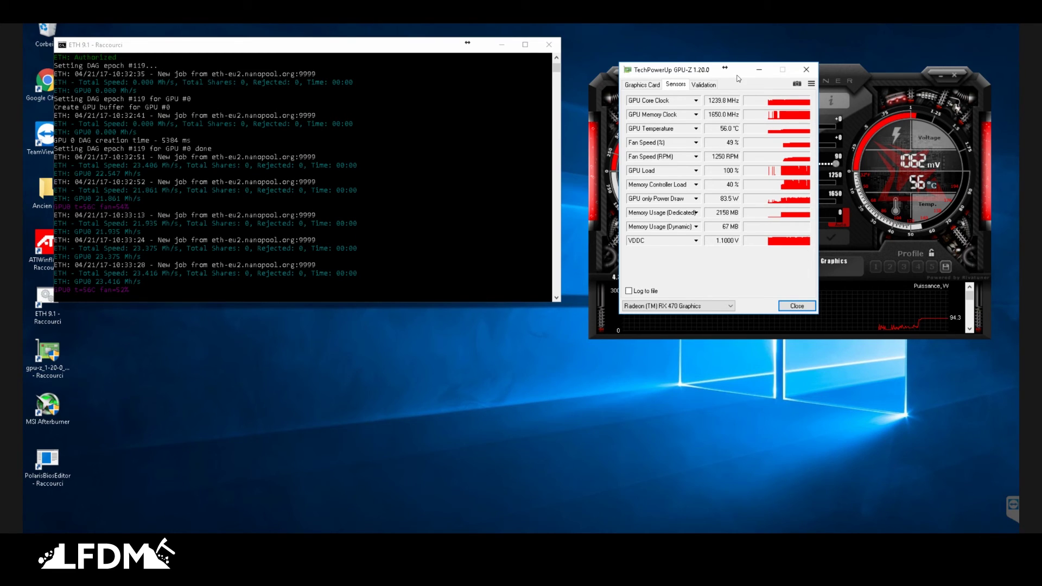
- Arrange the GPU-Z sensors below the miner console to uncover MSI Afterburner, and return focus to the console
left_click_drag(739, 78, 454, 282)
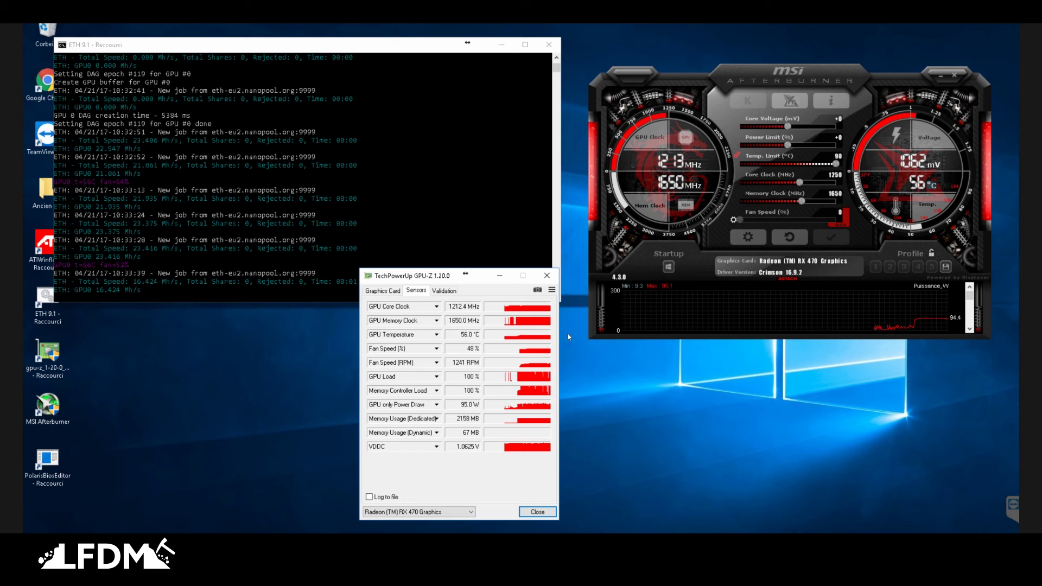
mouse_move(651, 332)
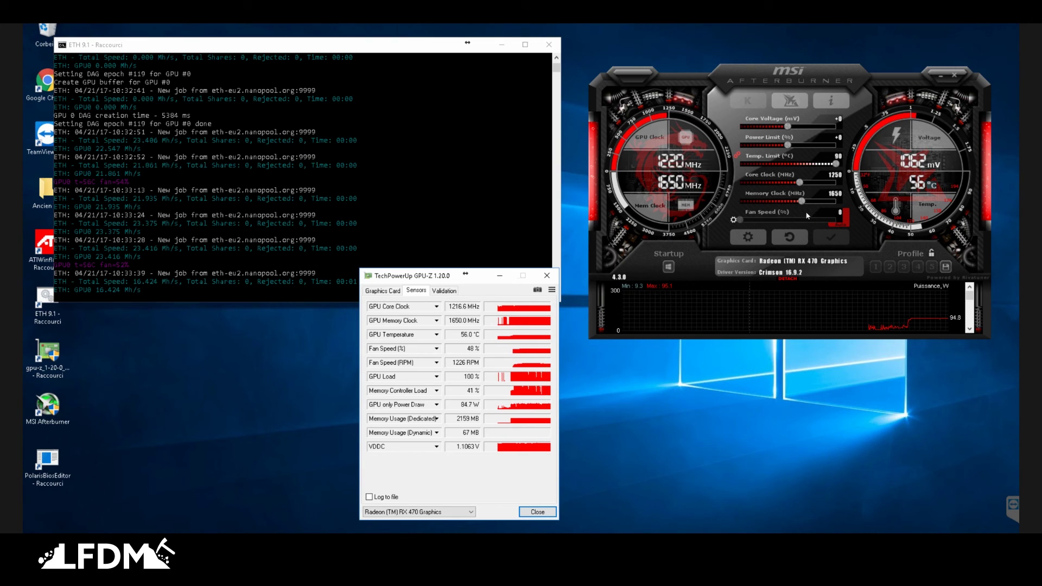
left_click_drag(276, 49, 274, 36)
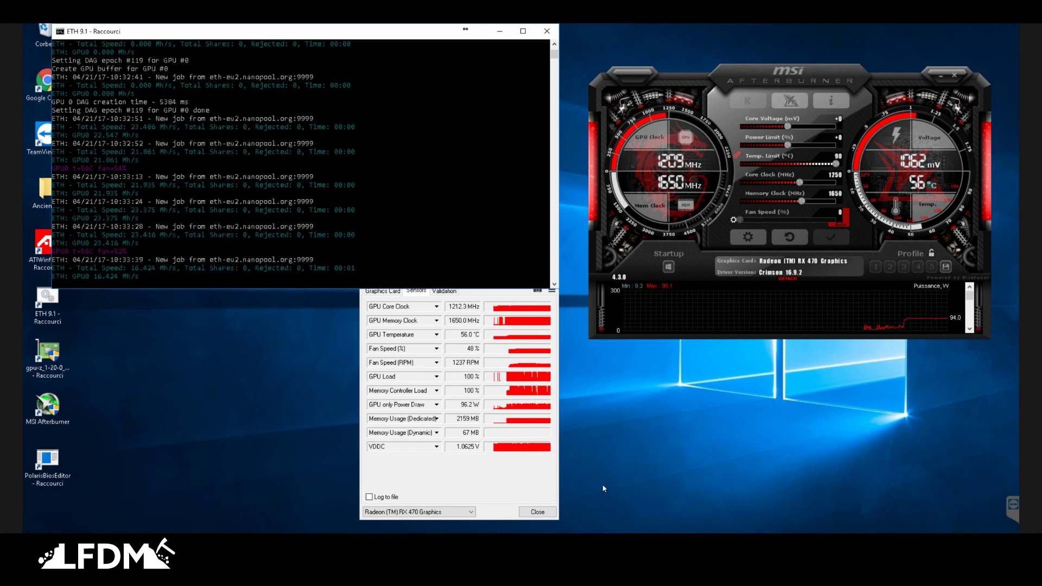
left_click(520, 490)
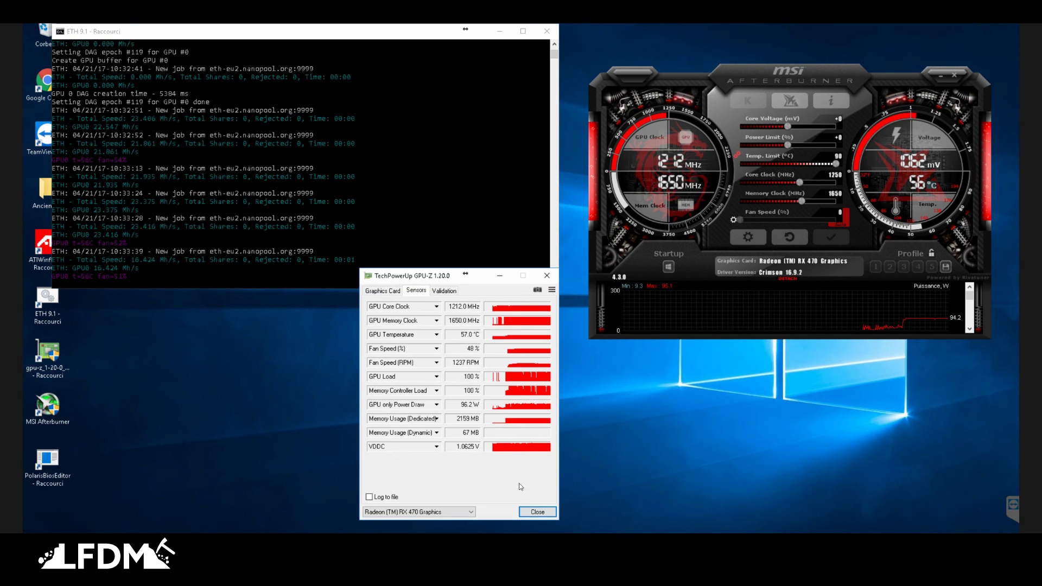
left_click(538, 260)
- Set the memory clock to 1900 MHz in MSI Afterburner and apply it
left_click(804, 203)
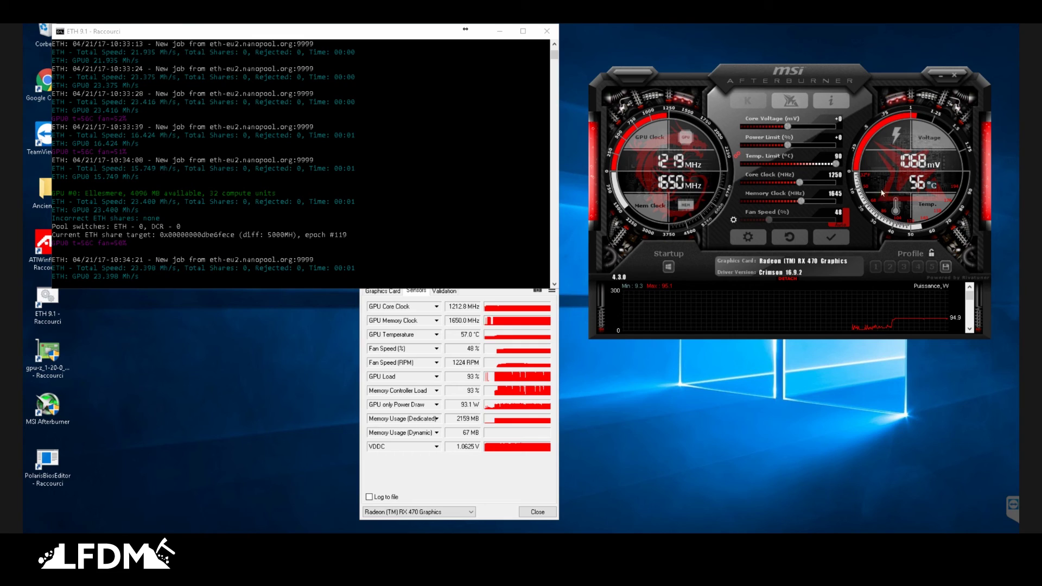
left_click(832, 193)
type("1900")
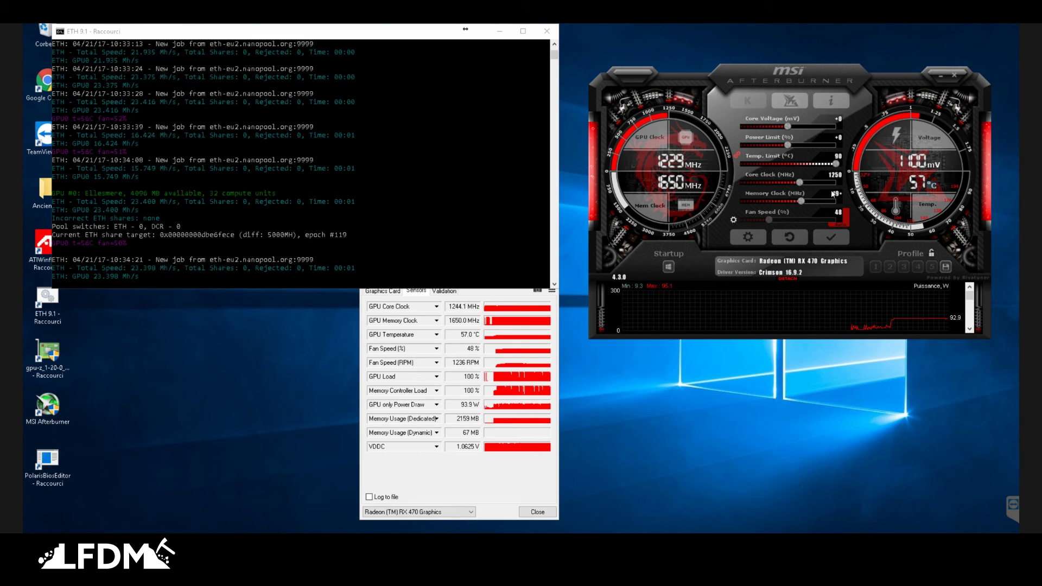
left_click(832, 236)
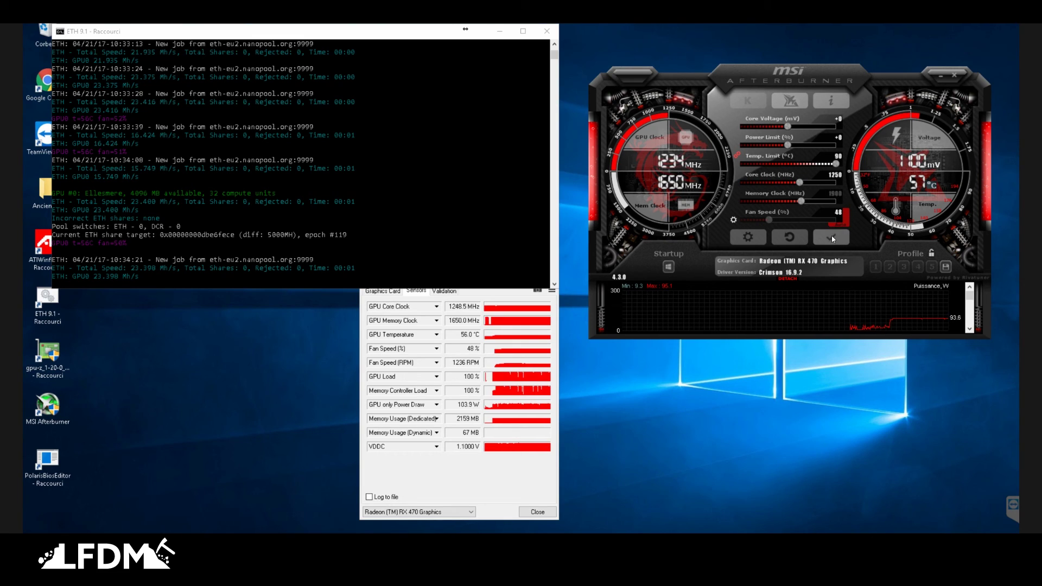